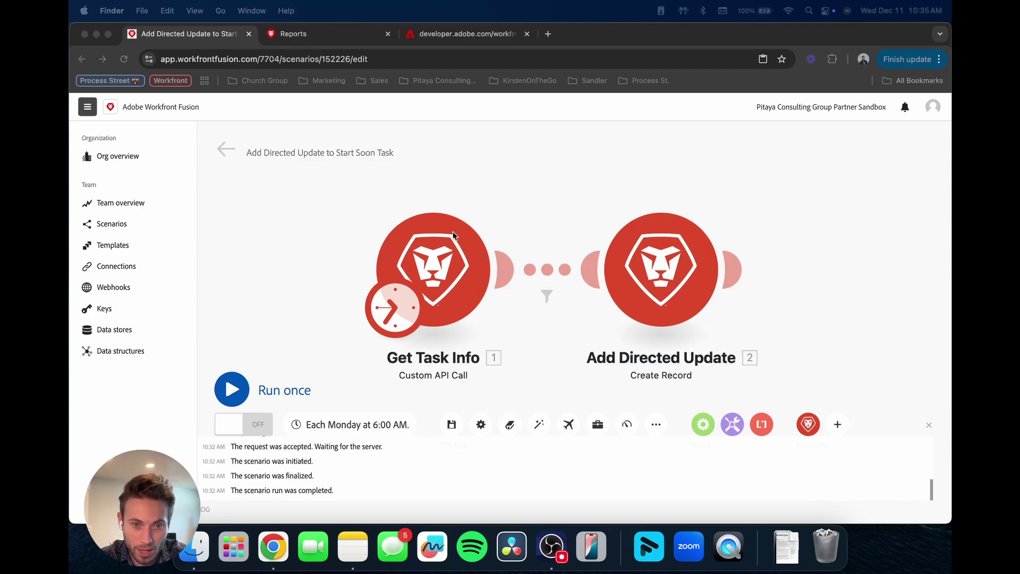
Step: Review the Get Task Info module's Query String filters, then cancel without saving
left_click(455, 267)
scroll(591, 336, "down", 10)
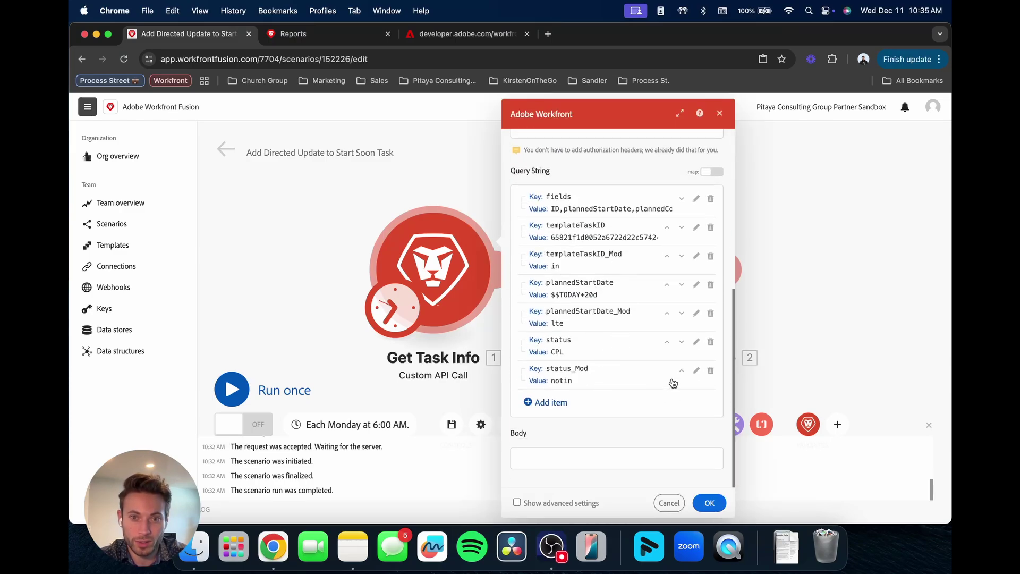
scroll(606, 319, "up", 1)
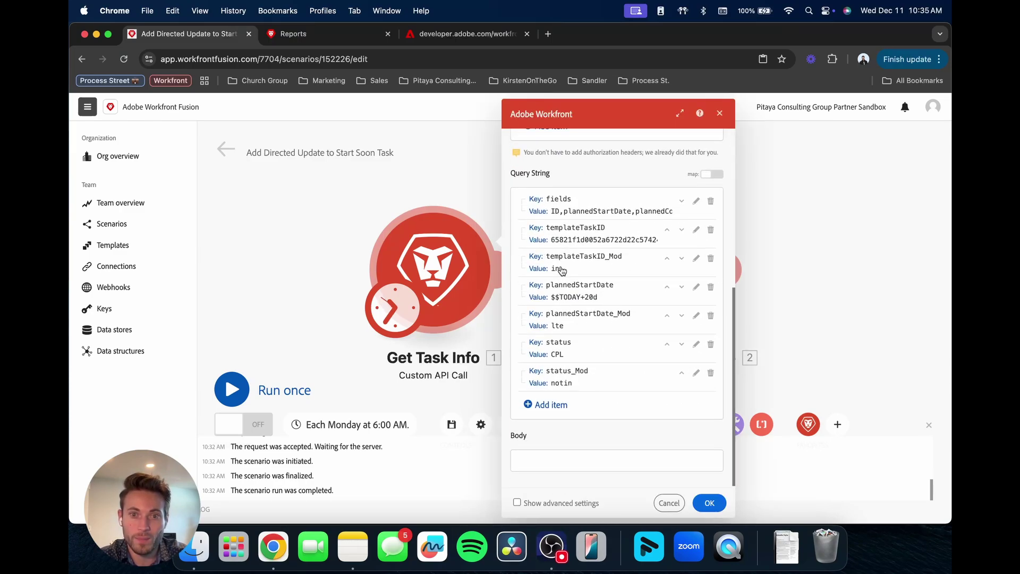
scroll(548, 257, "up", 1)
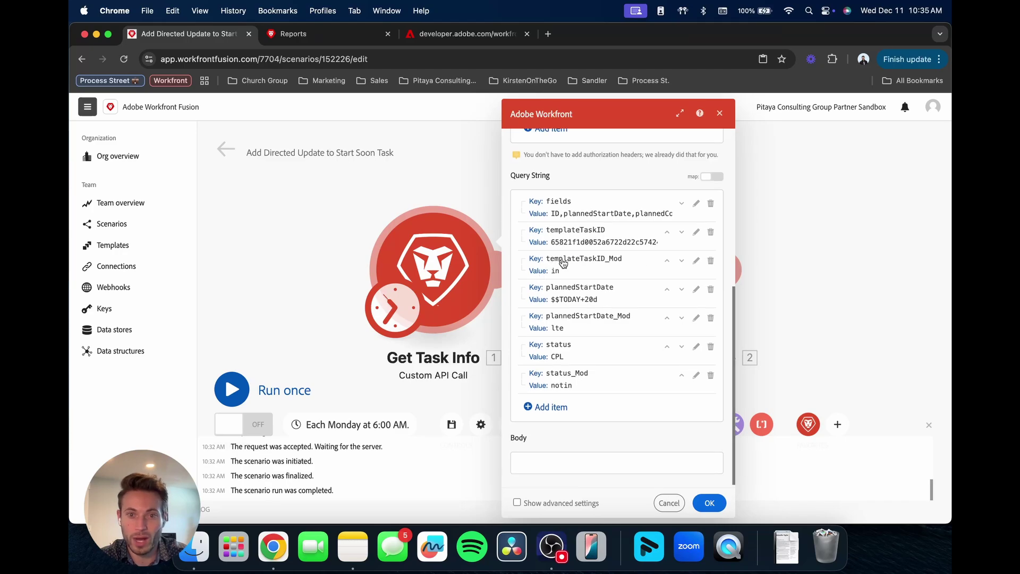
scroll(571, 340, "up", 3)
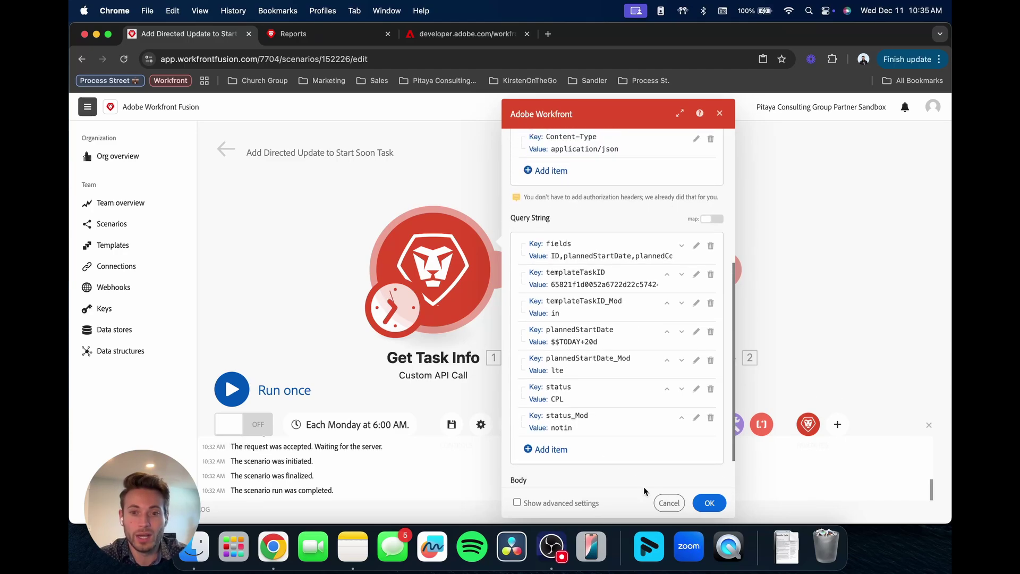
left_click(669, 503)
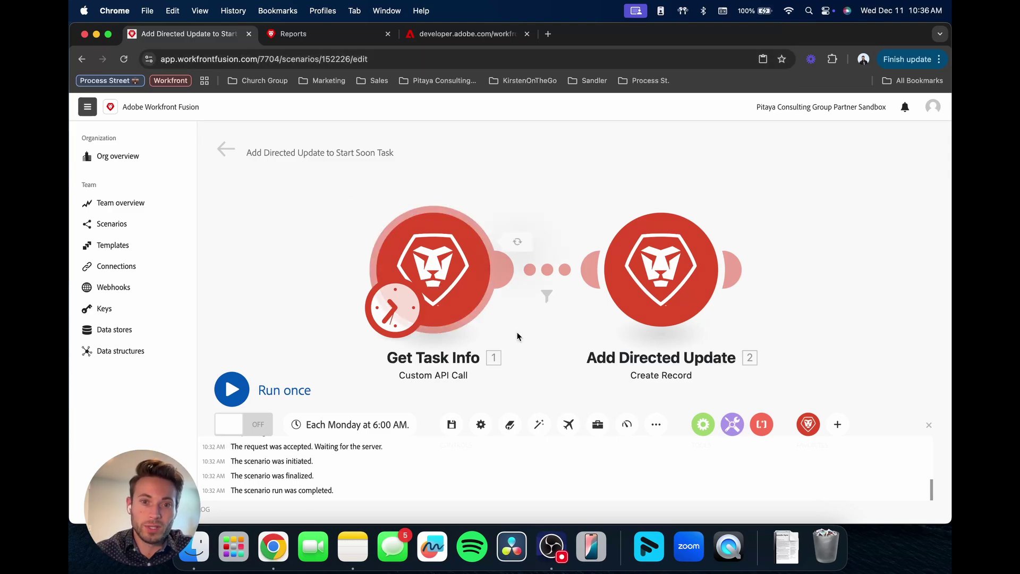
Step: Recheck the Get Task Info settings, close them, and switch to the Workfront API Explorer
left_click(433, 271)
scroll(585, 396, "down", 3)
scroll(585, 397, "down", 3)
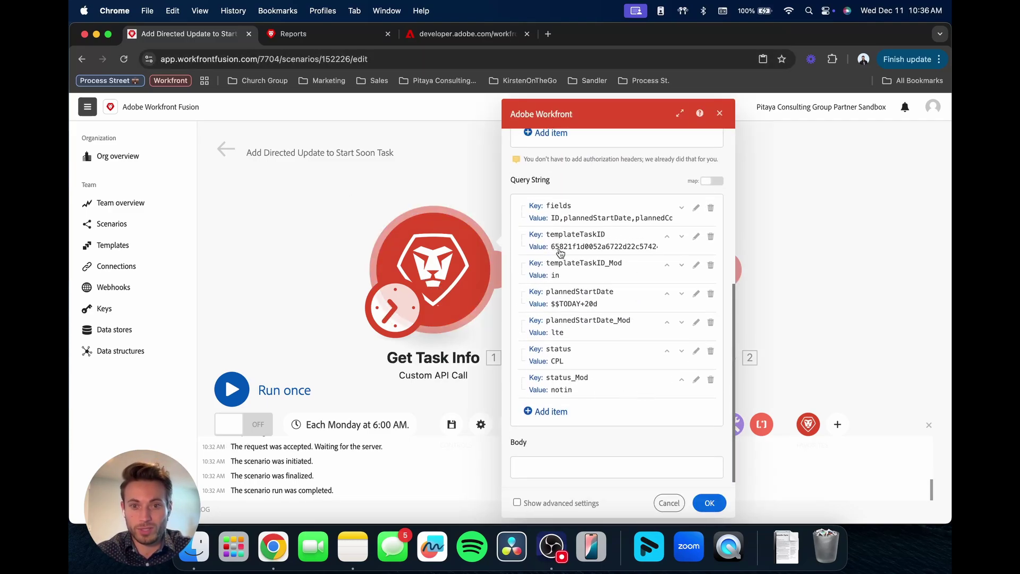
left_click(719, 113)
left_click(463, 34)
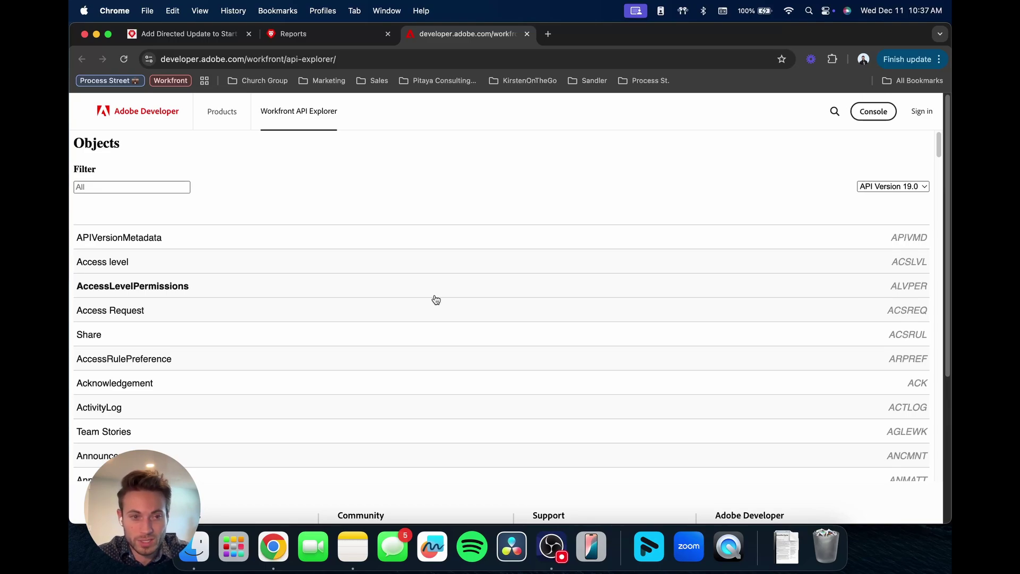
Step: Scroll down the API Explorer's Objects list to reach the Project object
scroll(428, 290, "down", 20)
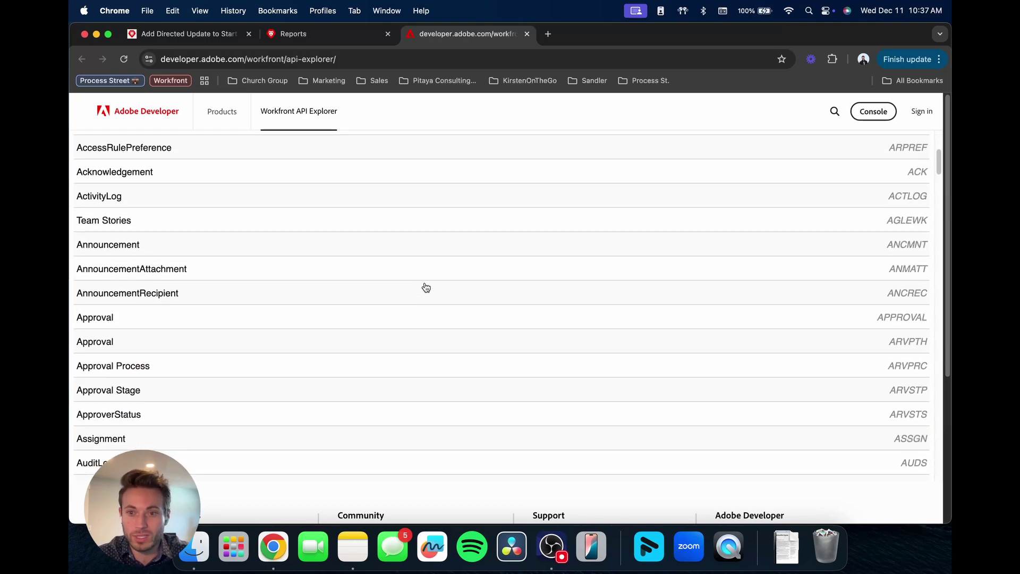
scroll(426, 288, "down", 20)
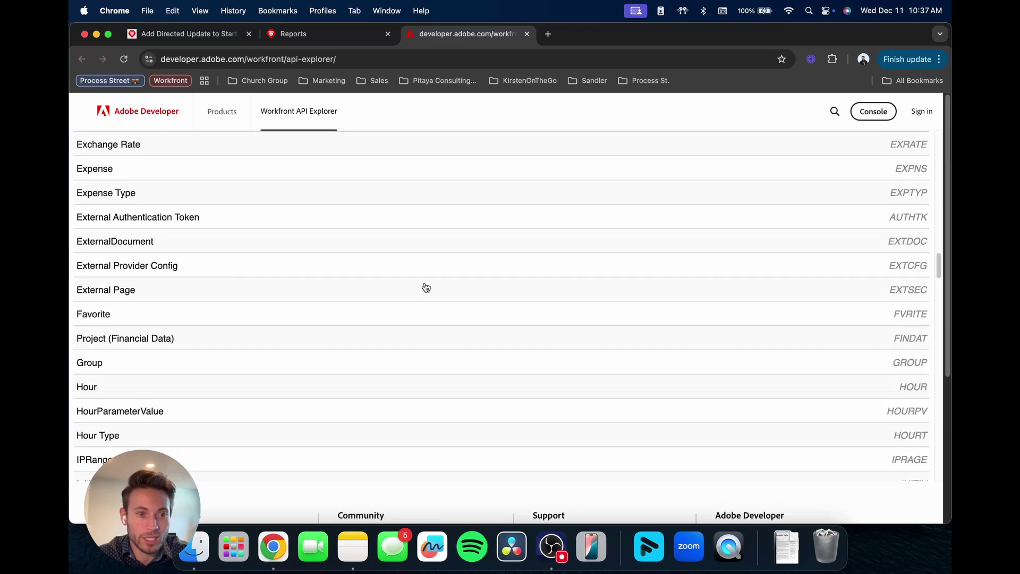
scroll(126, 264, "down", 4)
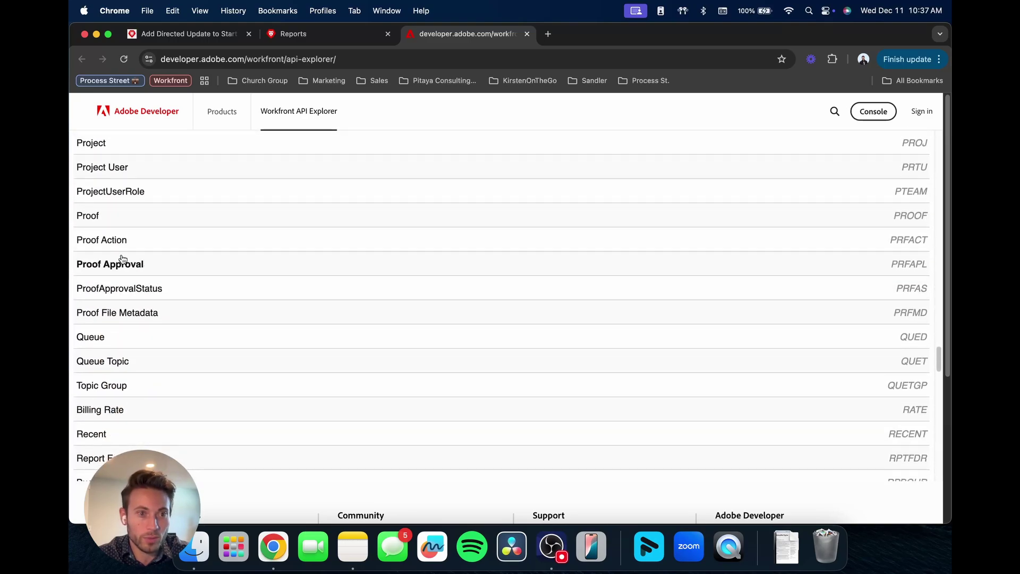
Step: Expand the Project object and browse its fields list
left_click(113, 159)
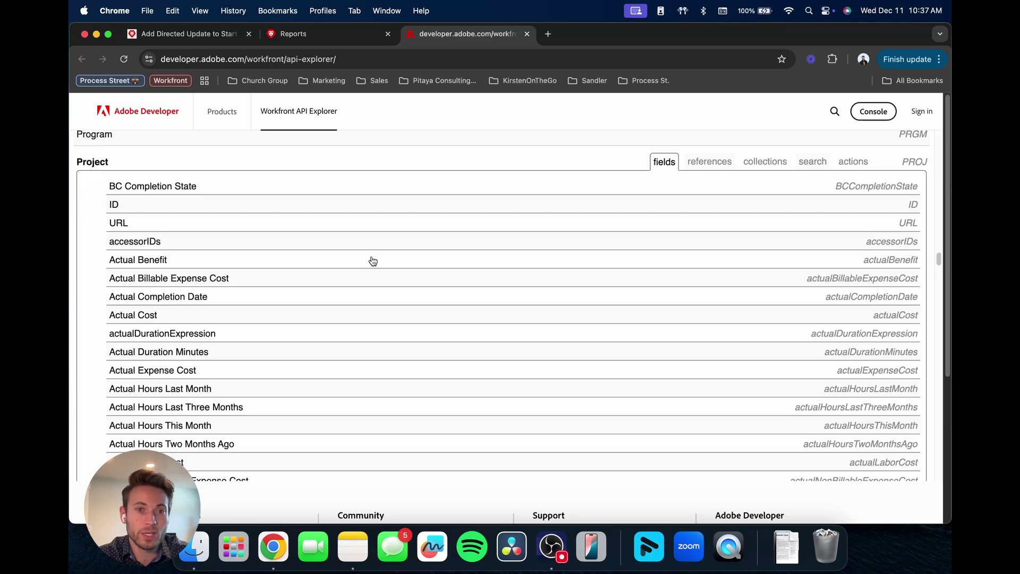
scroll(547, 266, "down", 10)
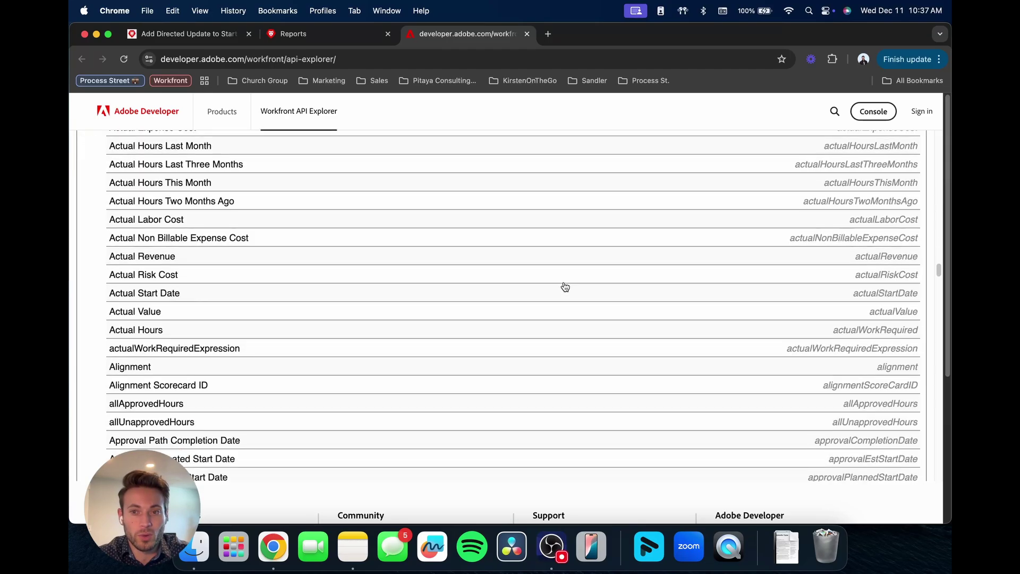
scroll(565, 287, "down", 3)
scroll(565, 287, "up", 15)
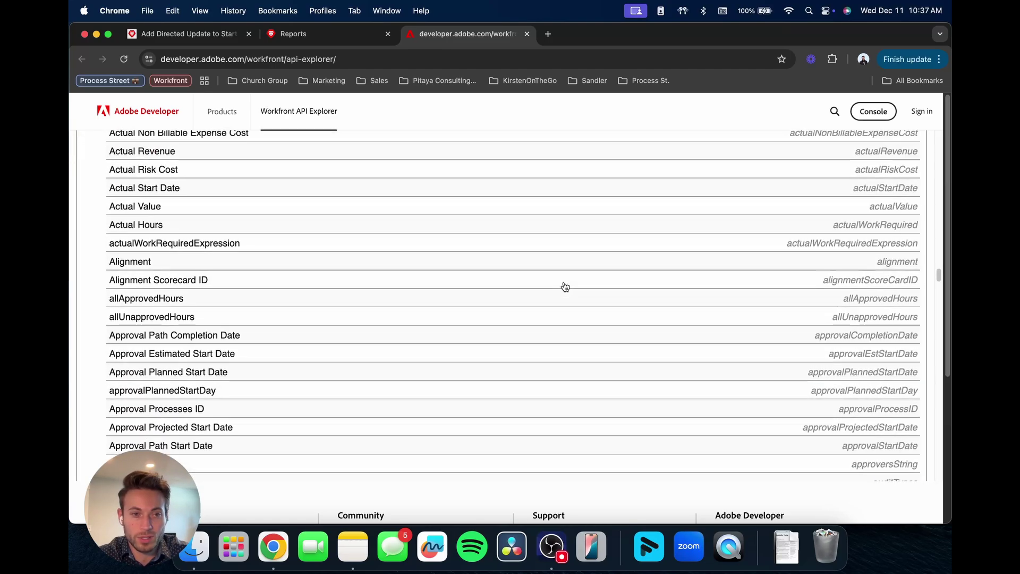
scroll(565, 286, "up", 5)
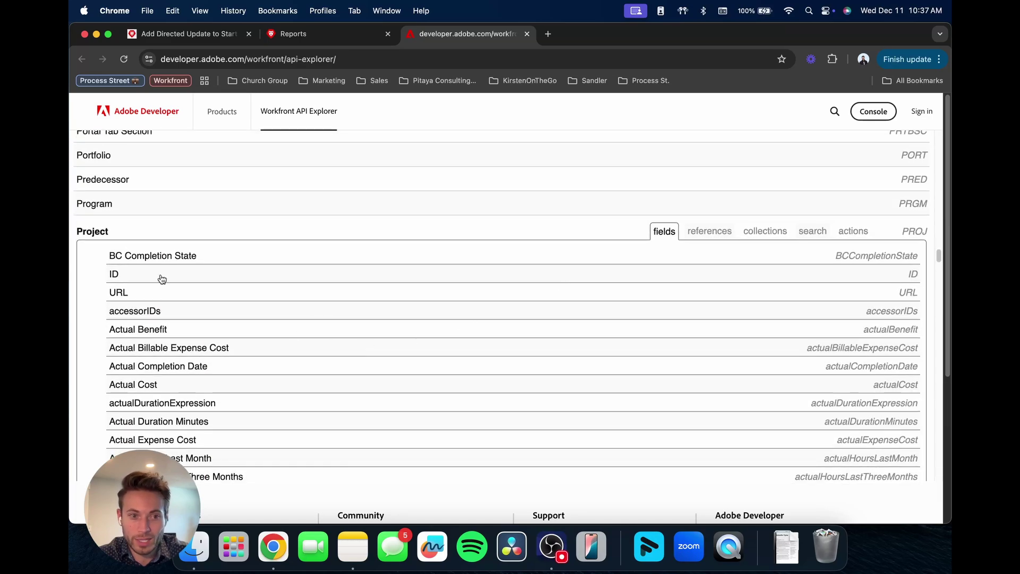
scroll(334, 361, "down", 1)
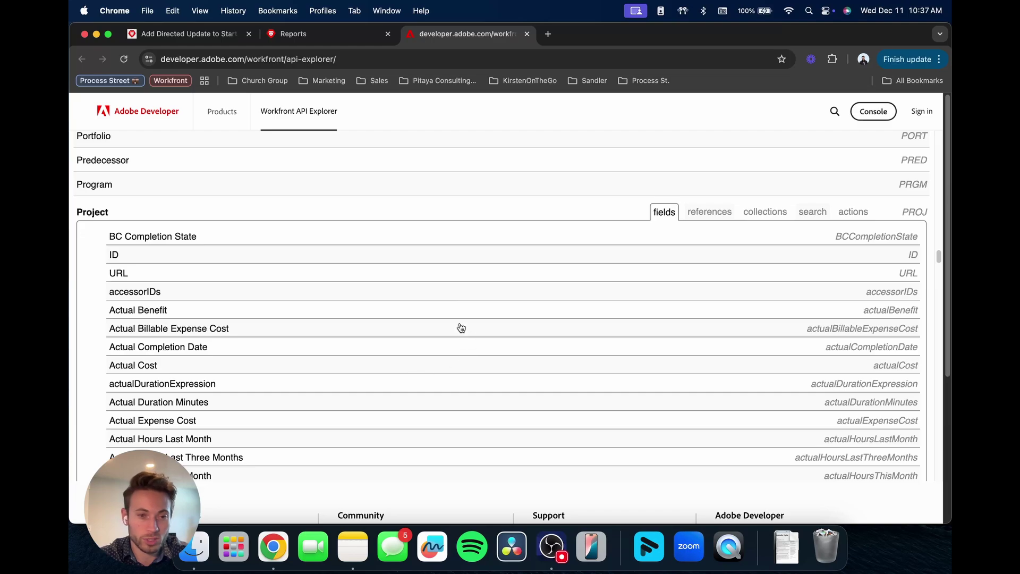
scroll(489, 334, "down", 10)
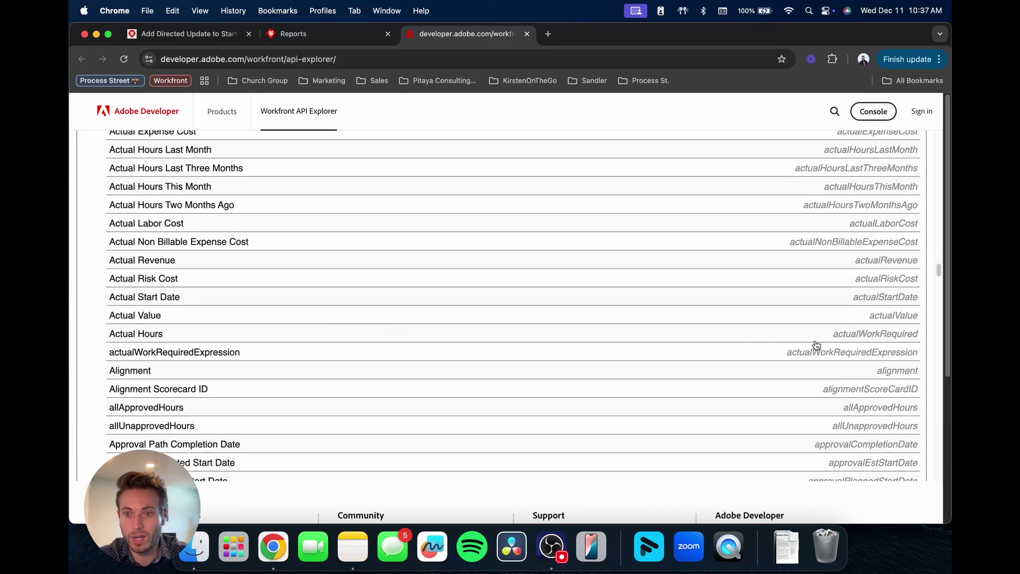
scroll(882, 345, "down", 10)
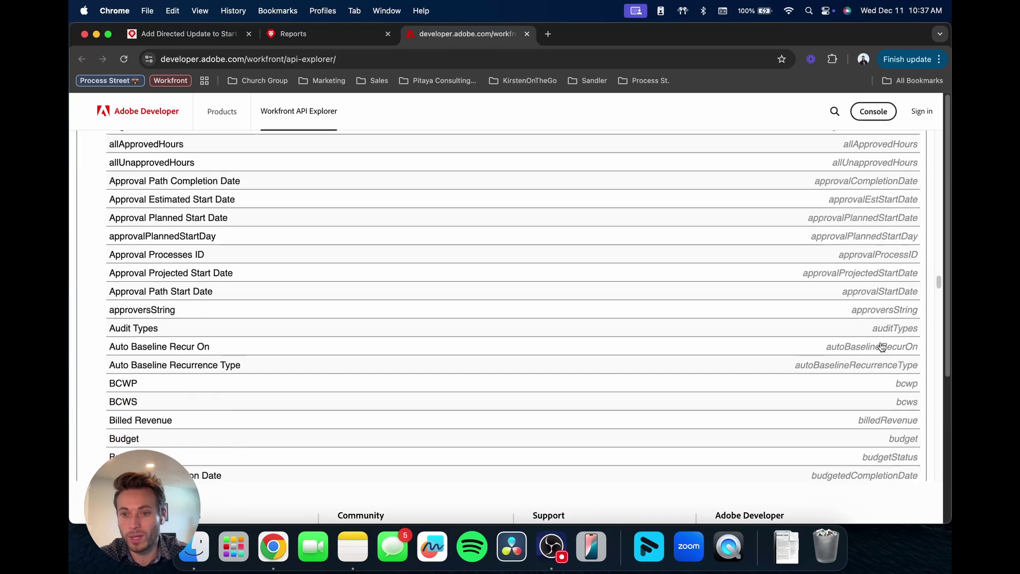
scroll(876, 369, "down", 12)
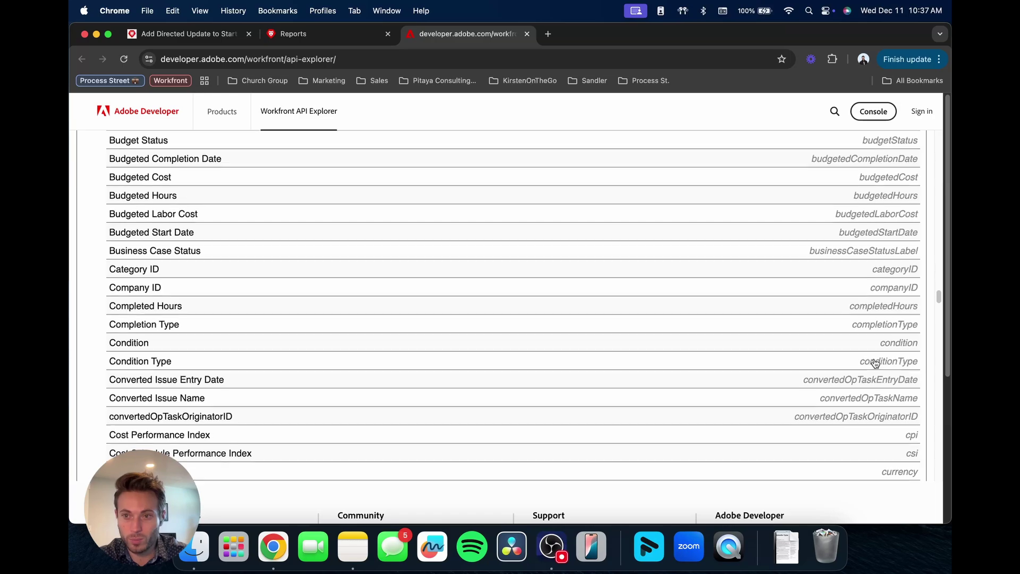
Step: Return to the Project header and show the objects a Project references
scroll(876, 363, "up", 3)
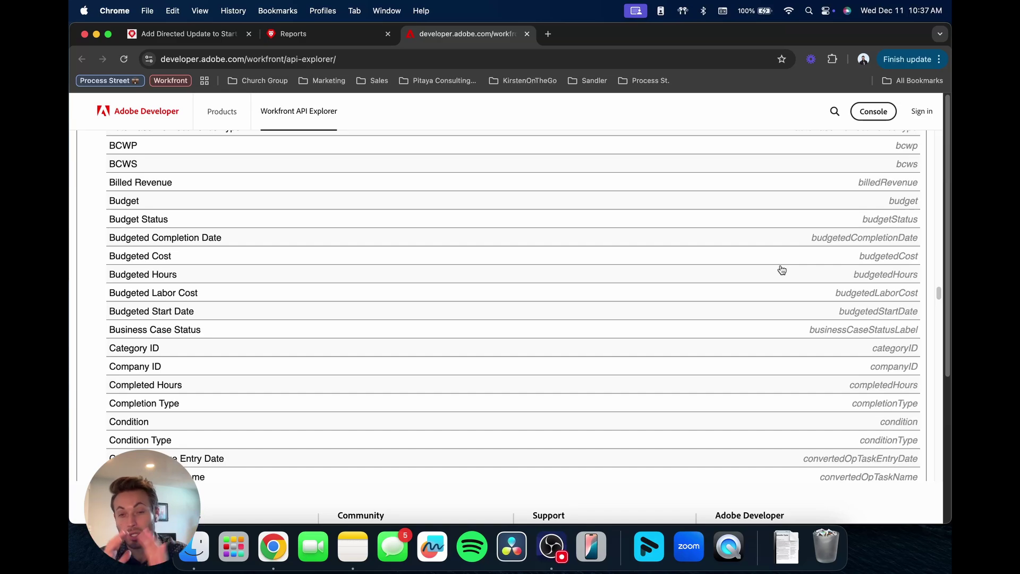
scroll(226, 273, "up", 1)
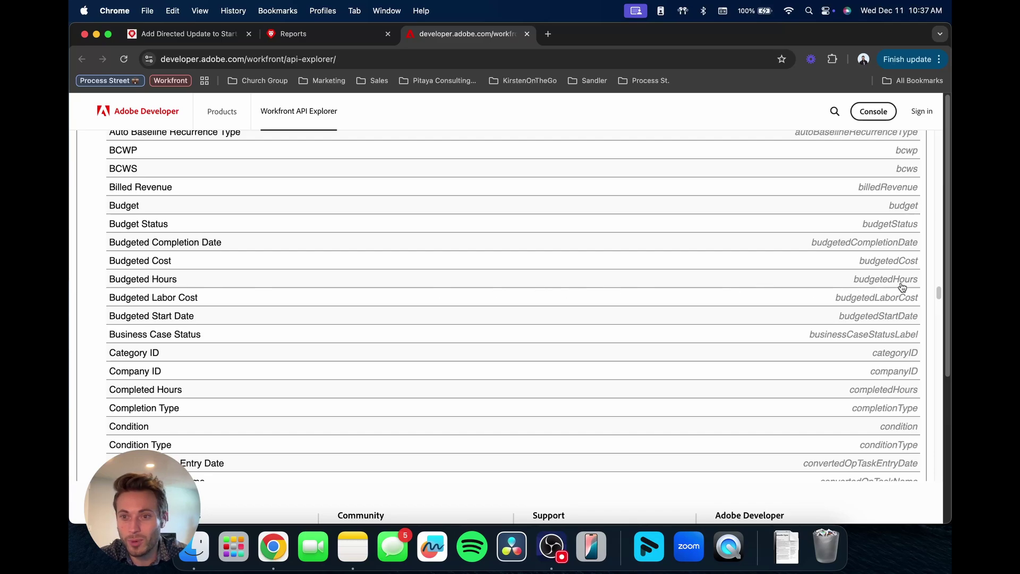
scroll(836, 287, "up", 1)
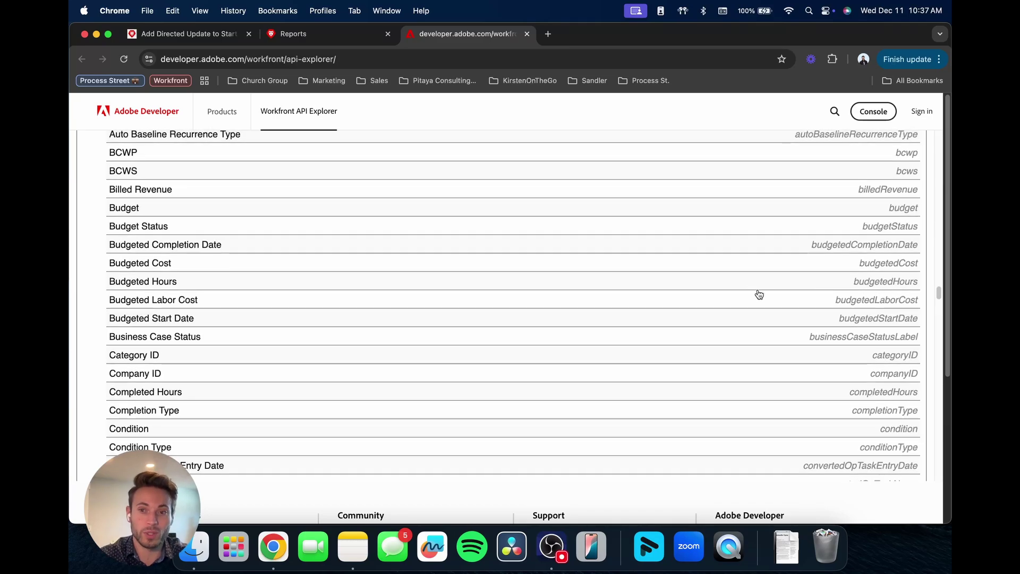
scroll(769, 307, "up", 2)
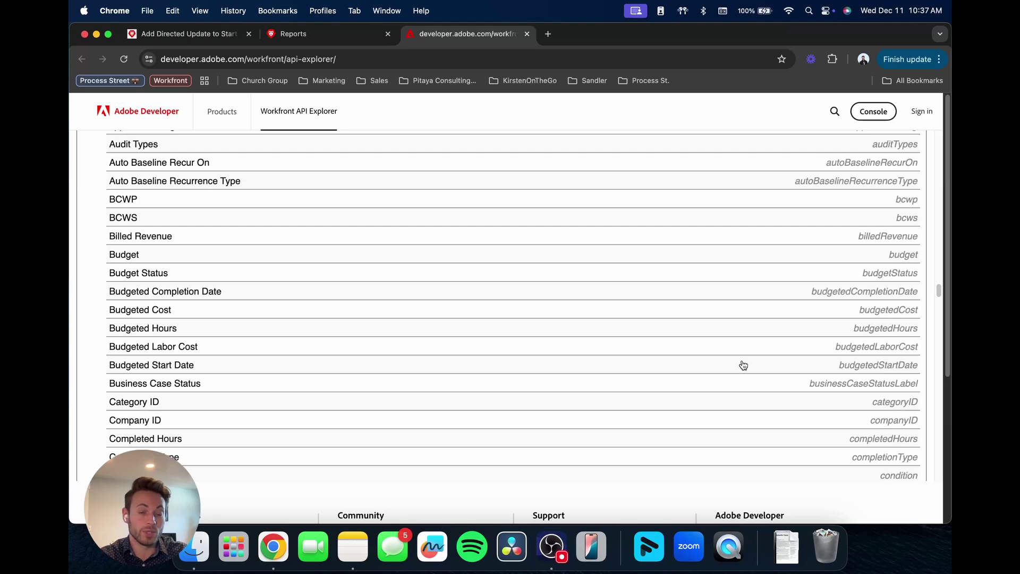
scroll(743, 365, "up", 10)
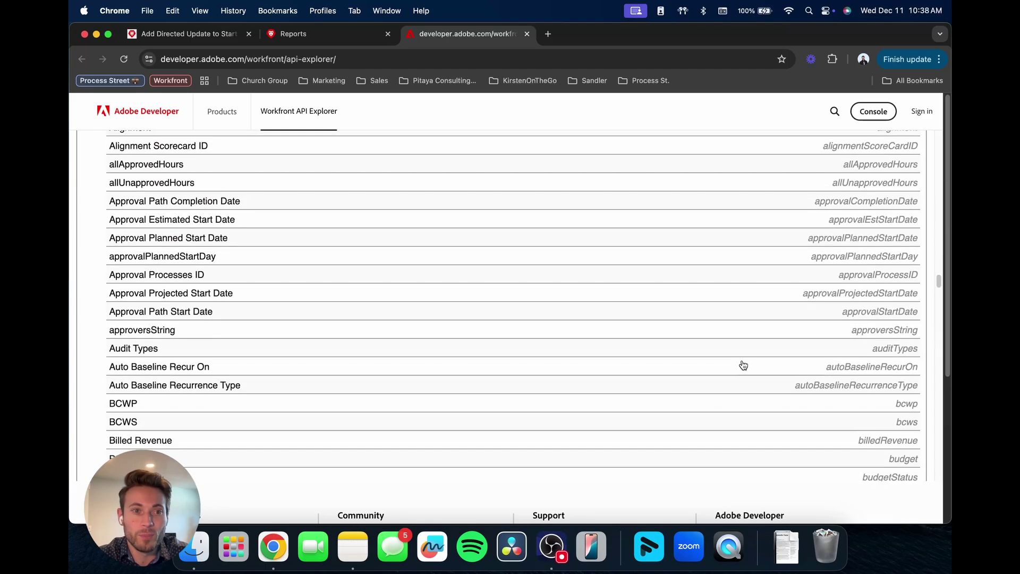
scroll(751, 319, "up", 15)
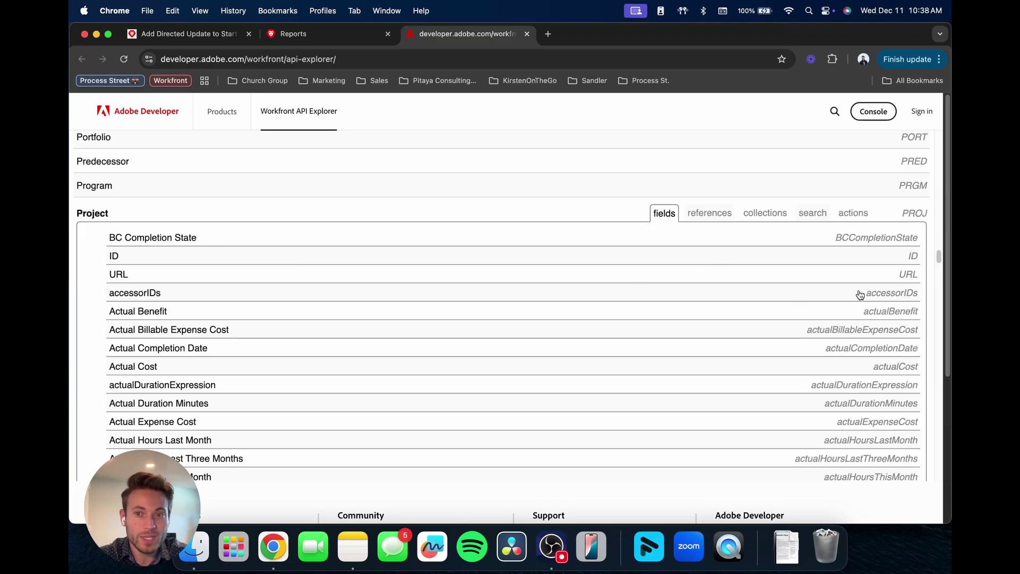
left_click(711, 214)
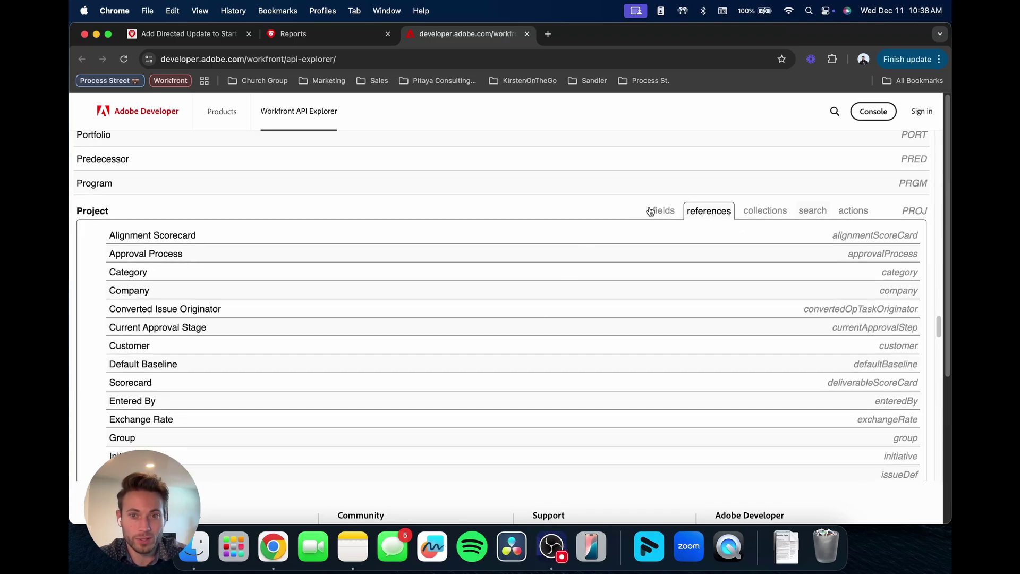
Step: Browse the Project object's collections list
scroll(564, 305, "down", 5)
scroll(160, 425, "down", 2)
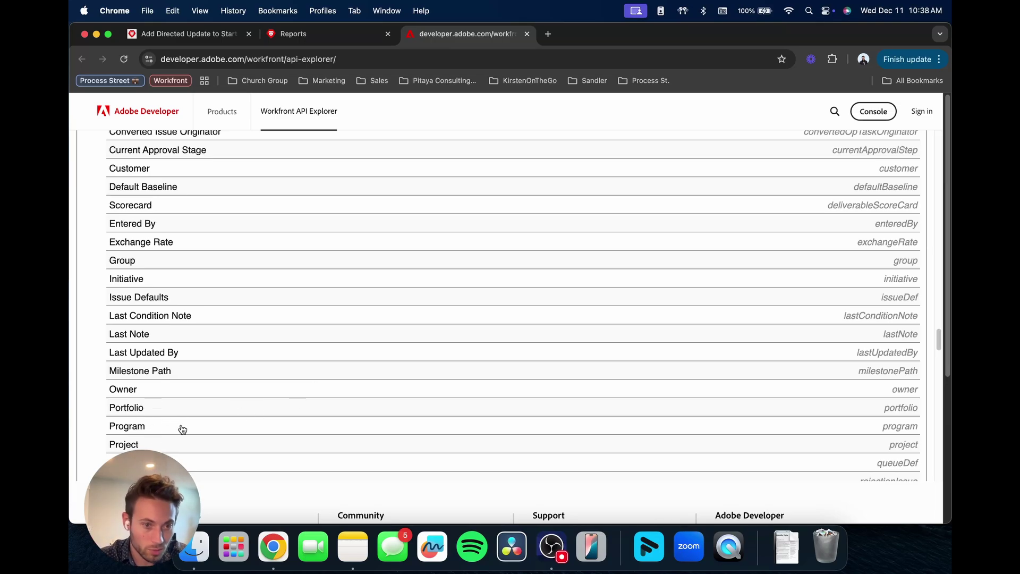
scroll(177, 324, "up", 3)
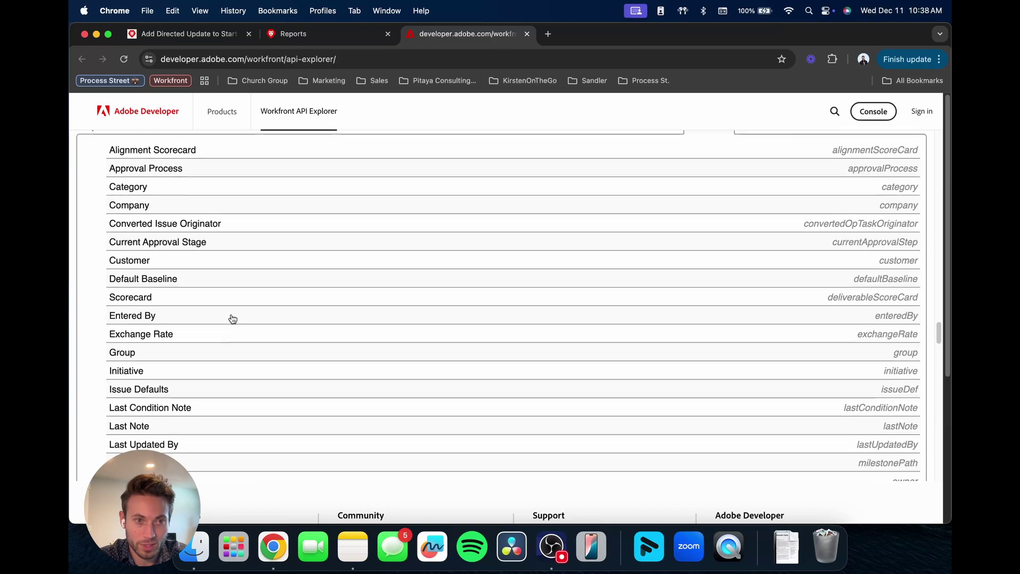
scroll(233, 319, "up", 2)
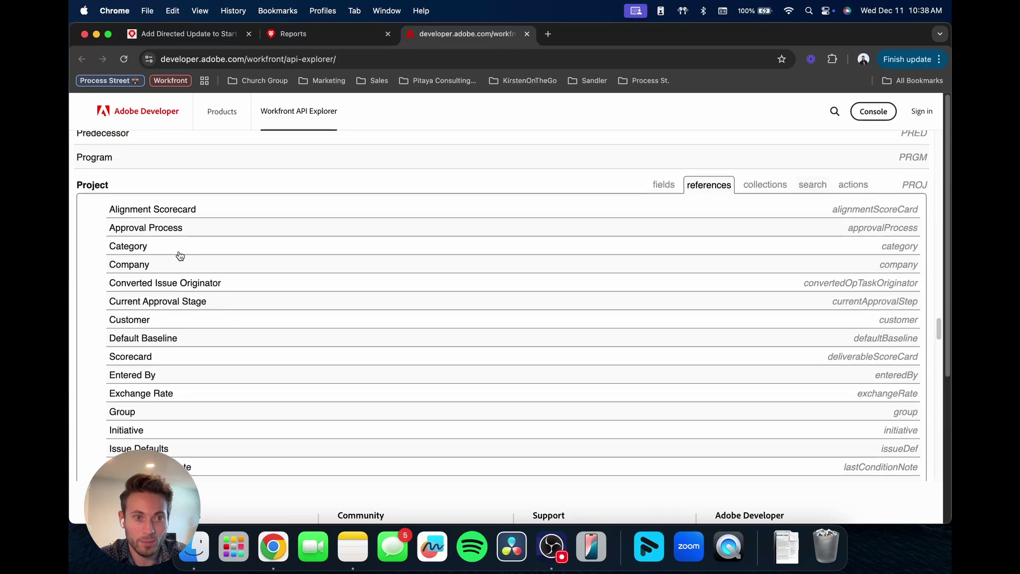
left_click(764, 191)
scroll(218, 414, "down", 3)
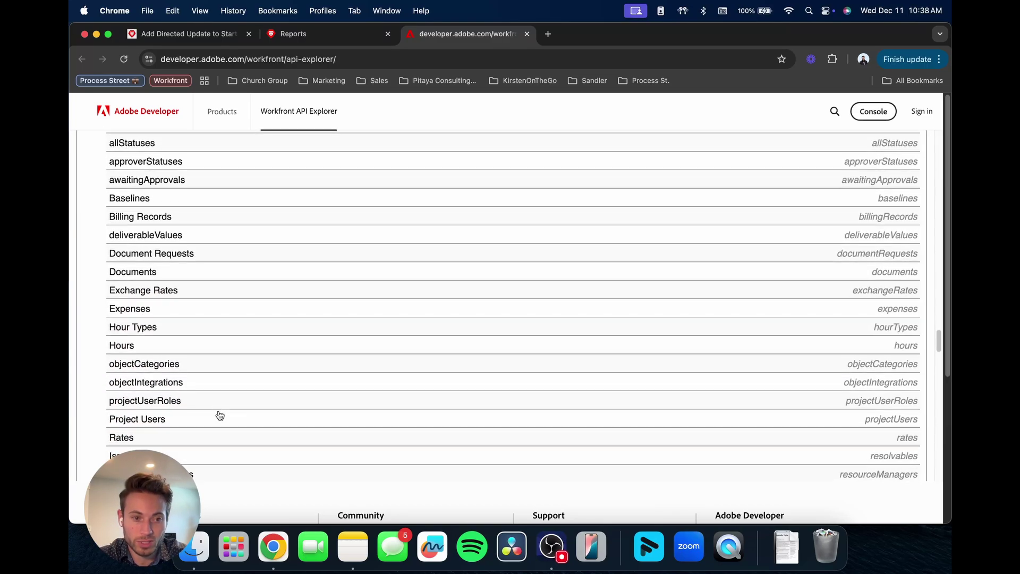
scroll(144, 425, "down", 4)
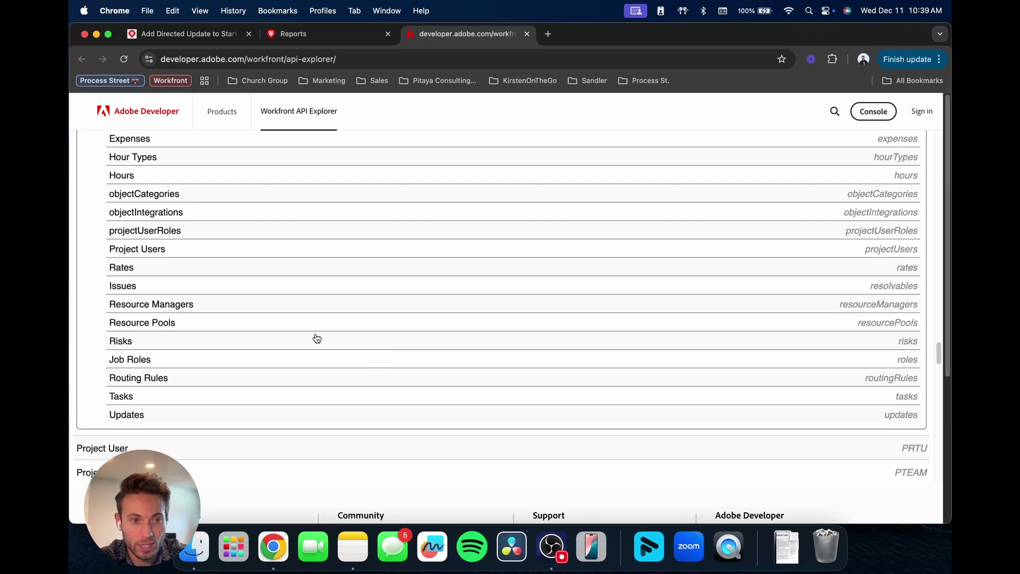
scroll(244, 342, "up", 2)
scroll(218, 395, "up", 9)
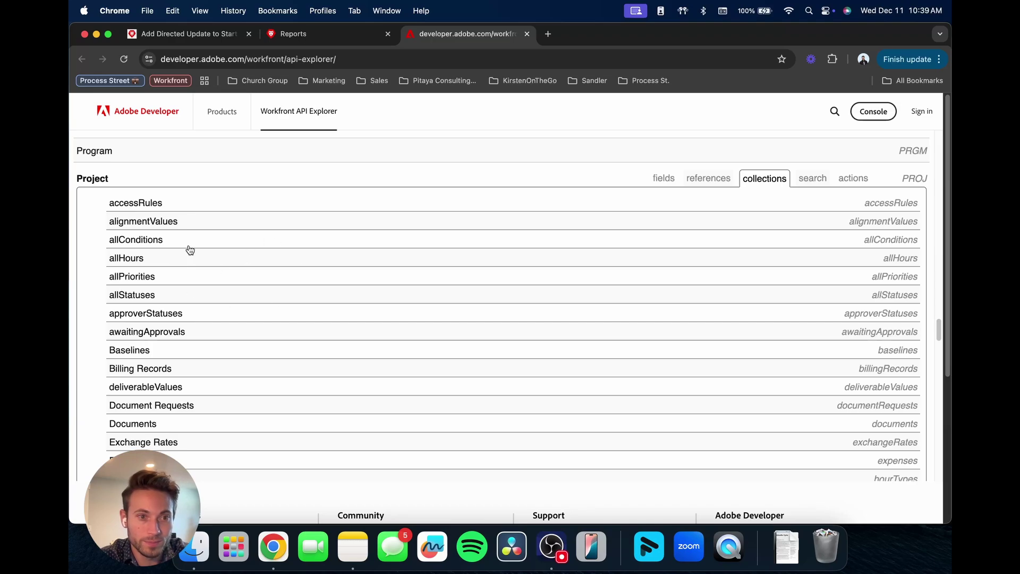
scroll(184, 372, "down", 8)
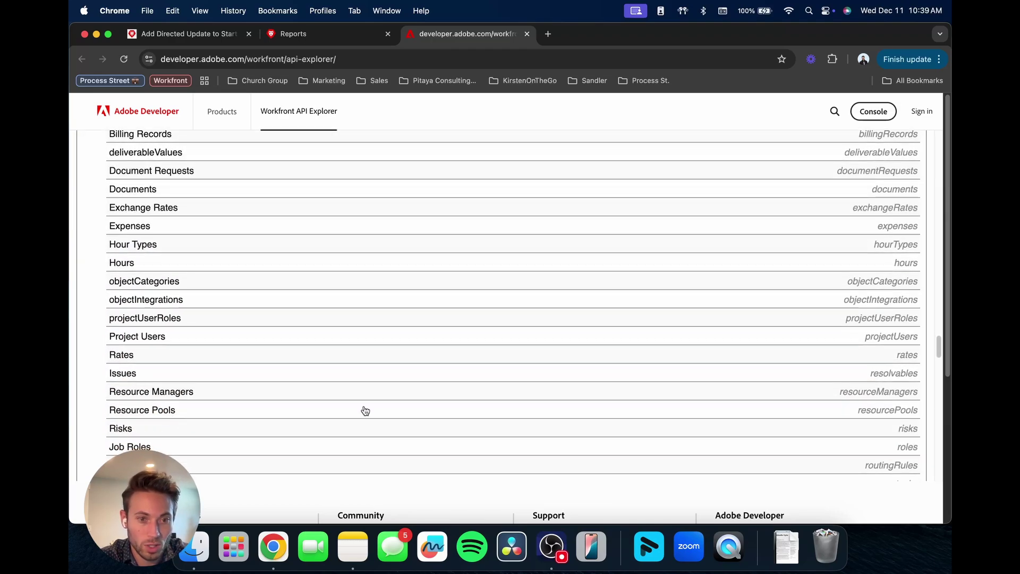
scroll(879, 404, "down", 4)
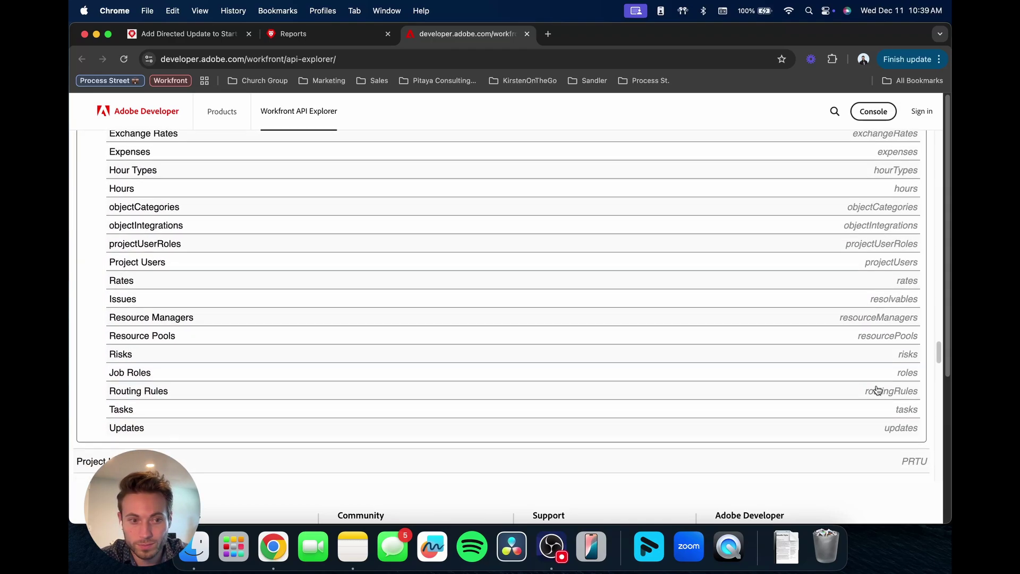
scroll(903, 380, "up", 9)
scroll(900, 377, "up", 6)
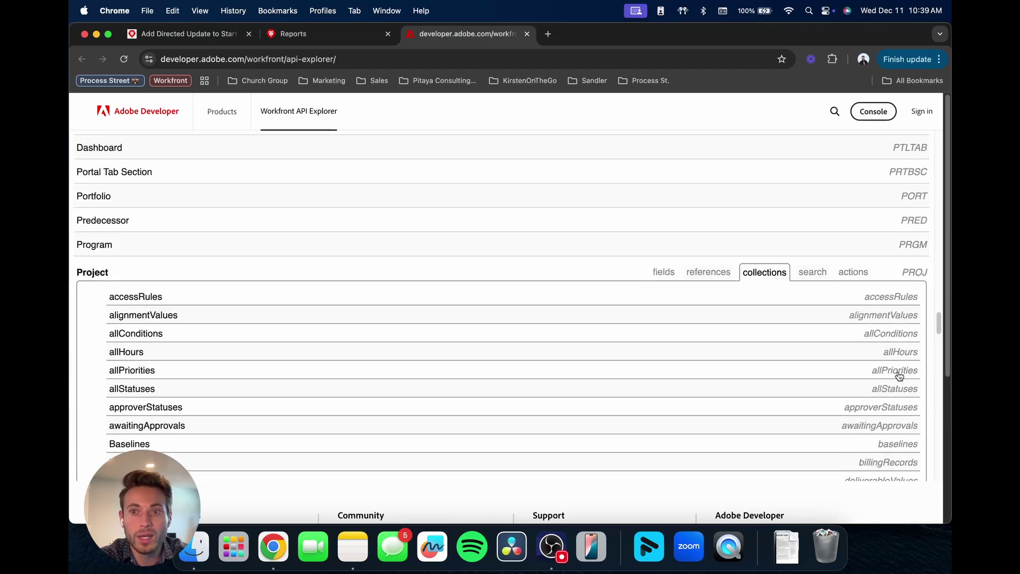
Step: View Project's search, actions and fields, then collapse Project and return to the list top
left_click(823, 276)
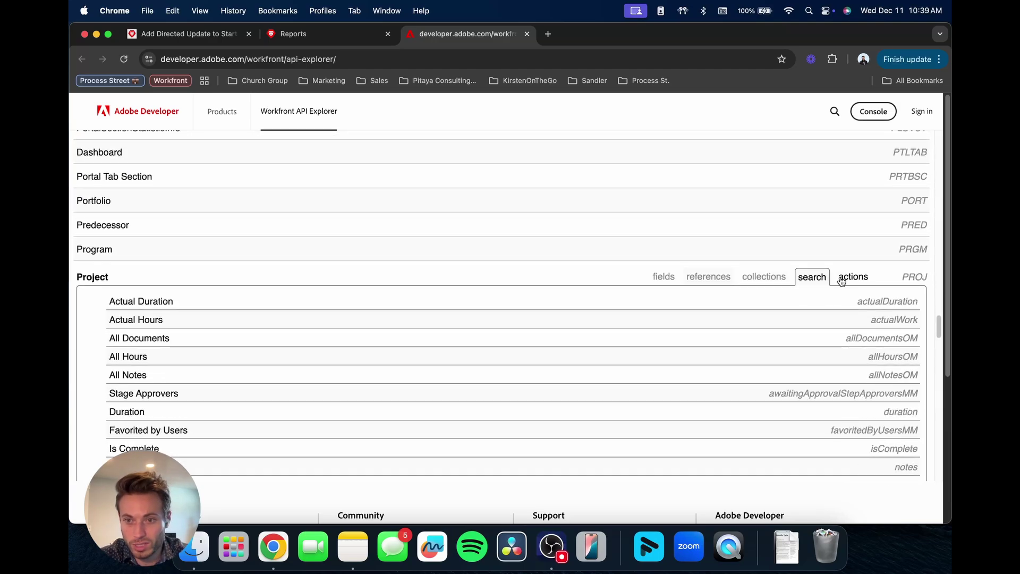
left_click(848, 275)
left_click(672, 278)
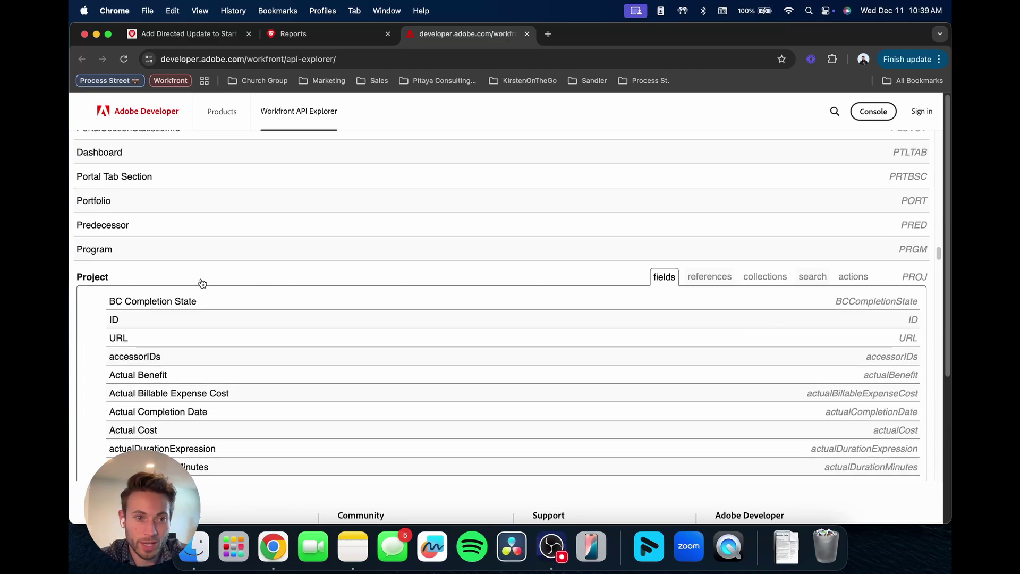
left_click(201, 280)
scroll(309, 342, "up", 20)
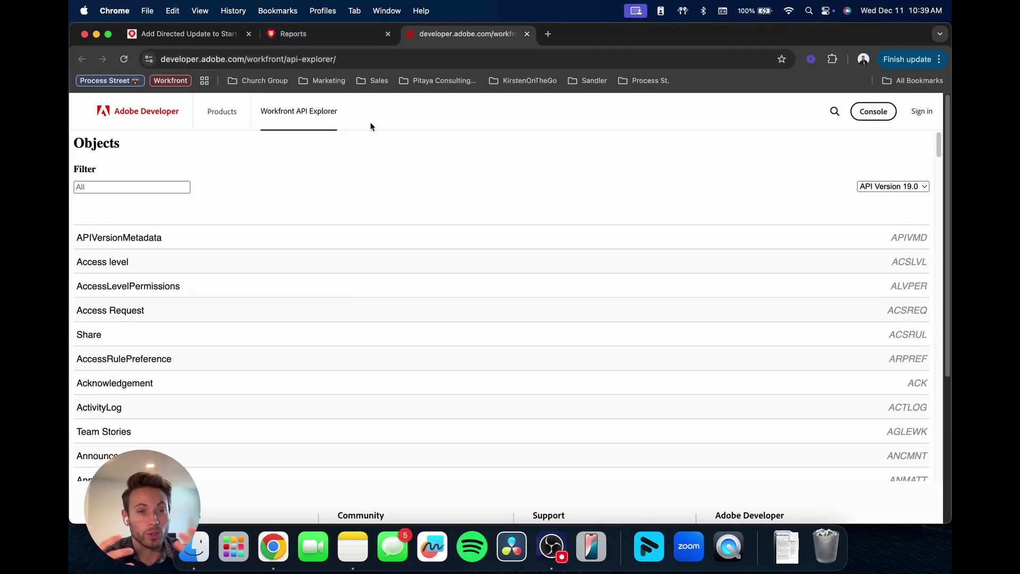
Step: Compare the Workfront Reports list with the API Explorer, ending on the 82-report list
left_click(316, 34)
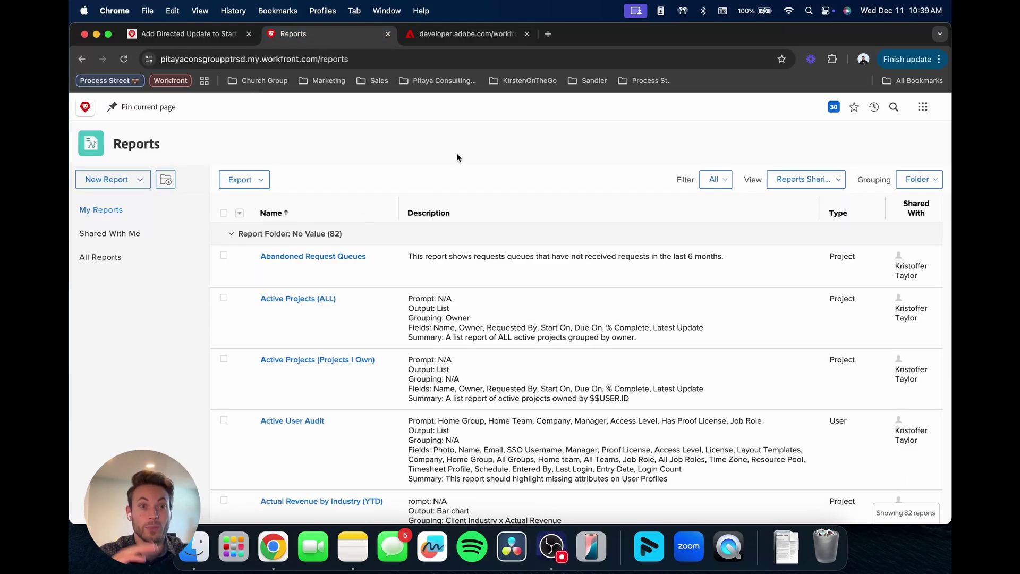
left_click(453, 35)
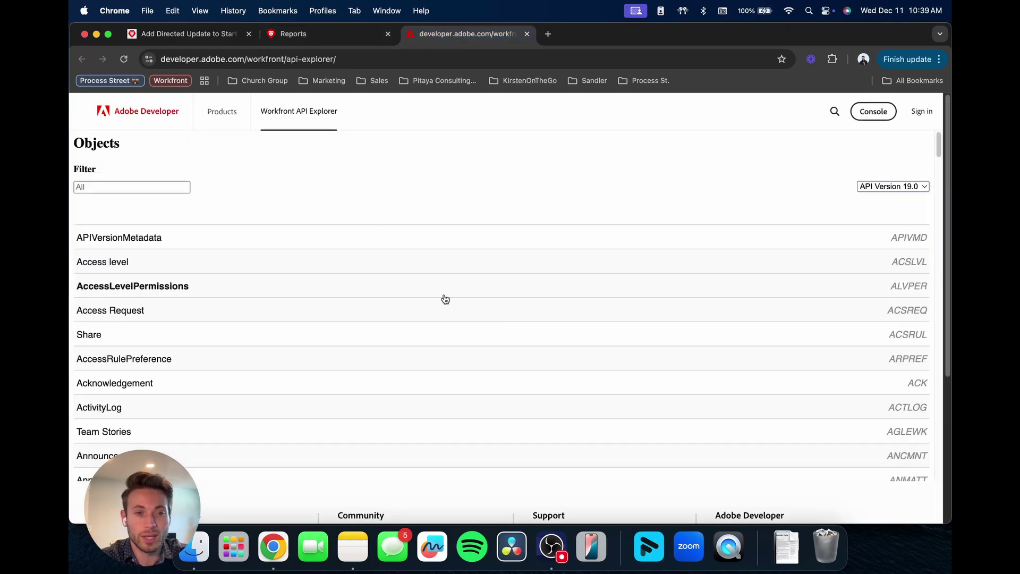
left_click(308, 36)
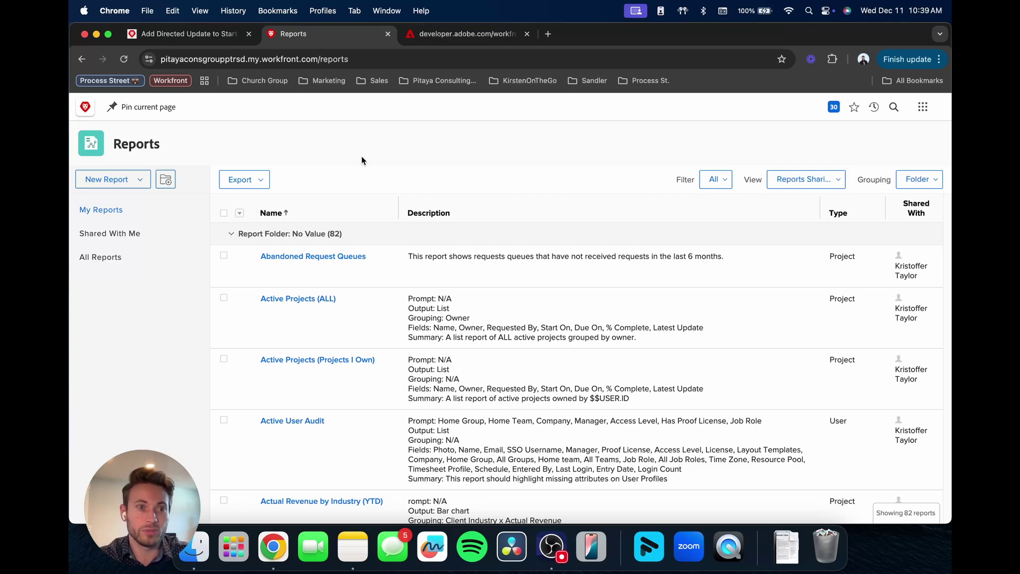
Step: Inspect the Get Task Info query filters, such as plannedStartDate $$TODAY+20d with lte
left_click(202, 33)
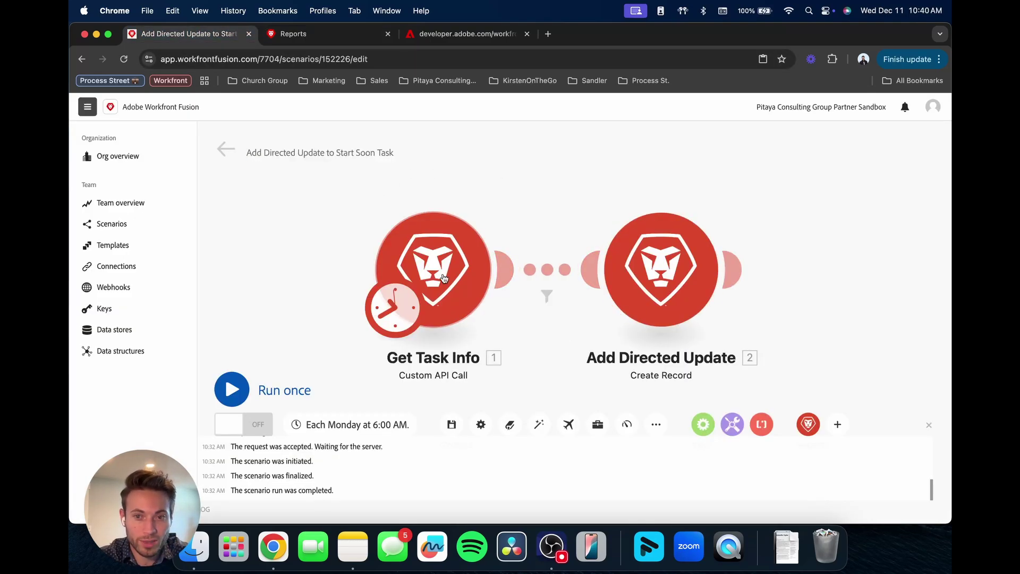
left_click(468, 308)
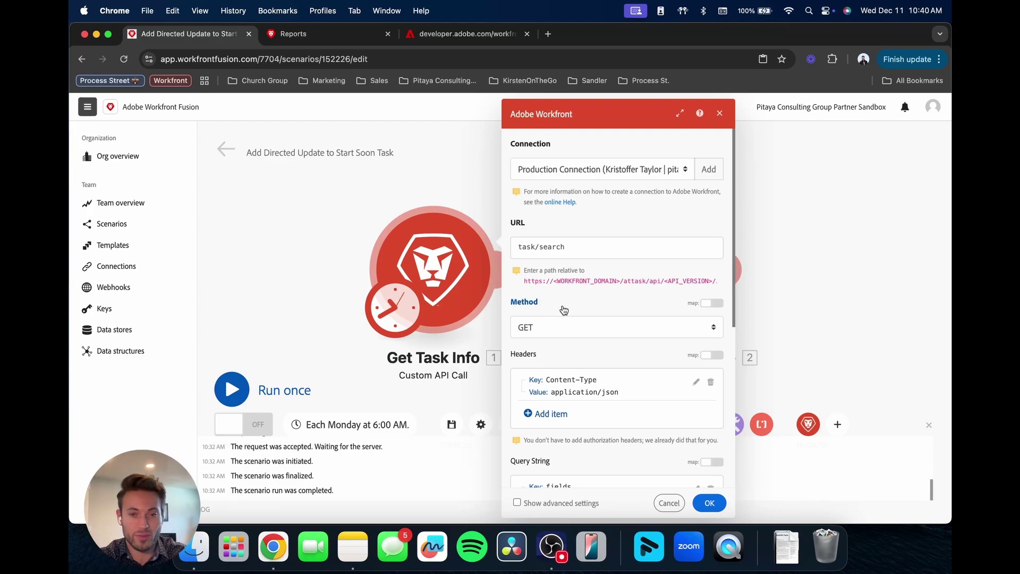
scroll(564, 310, "down", 5)
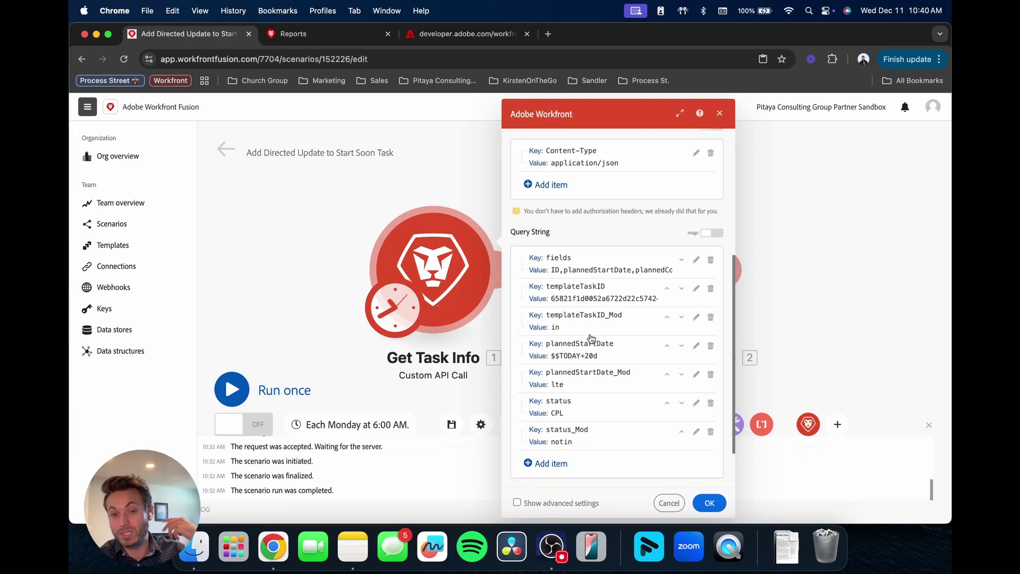
scroll(584, 309, "up", 1)
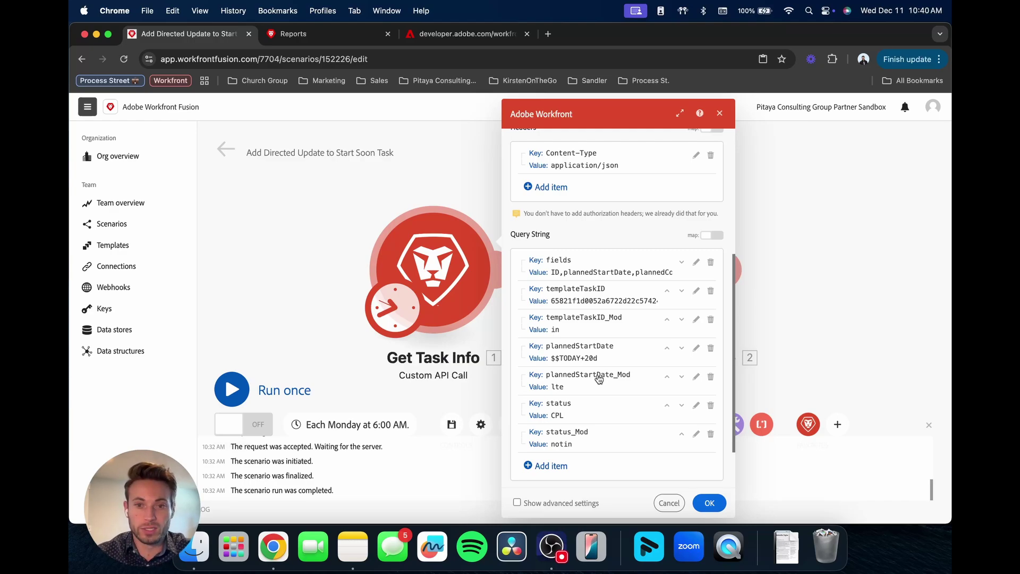
scroll(599, 378, "up", 1)
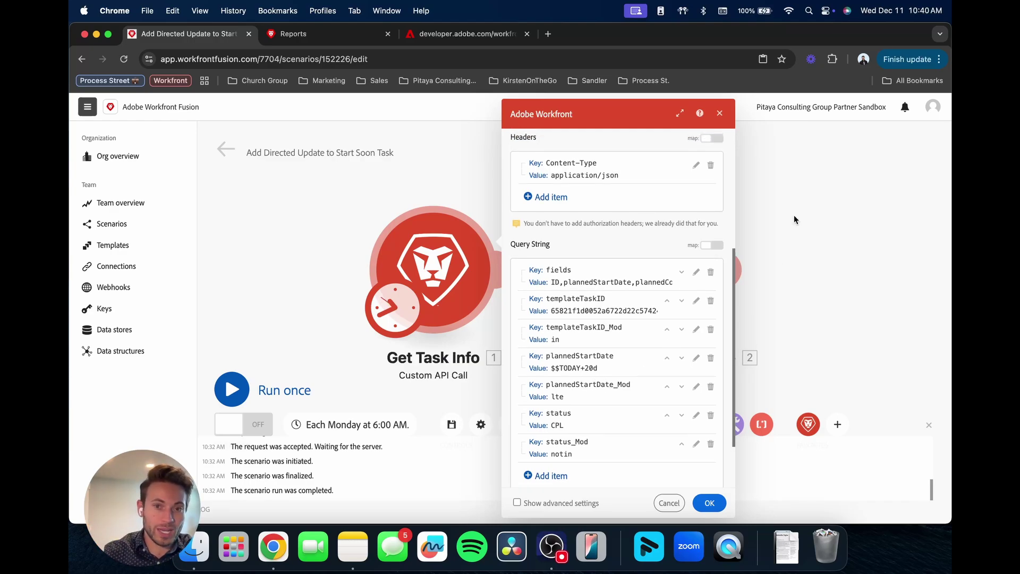
scroll(641, 360, "down", 1)
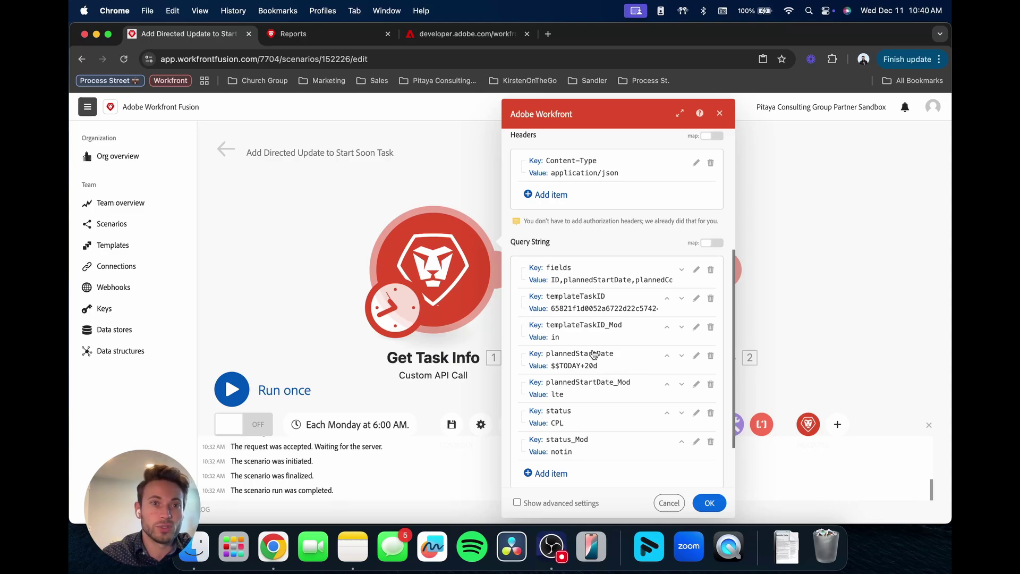
Step: Create a new task report with a Template Task ID filter rule
left_click(307, 35)
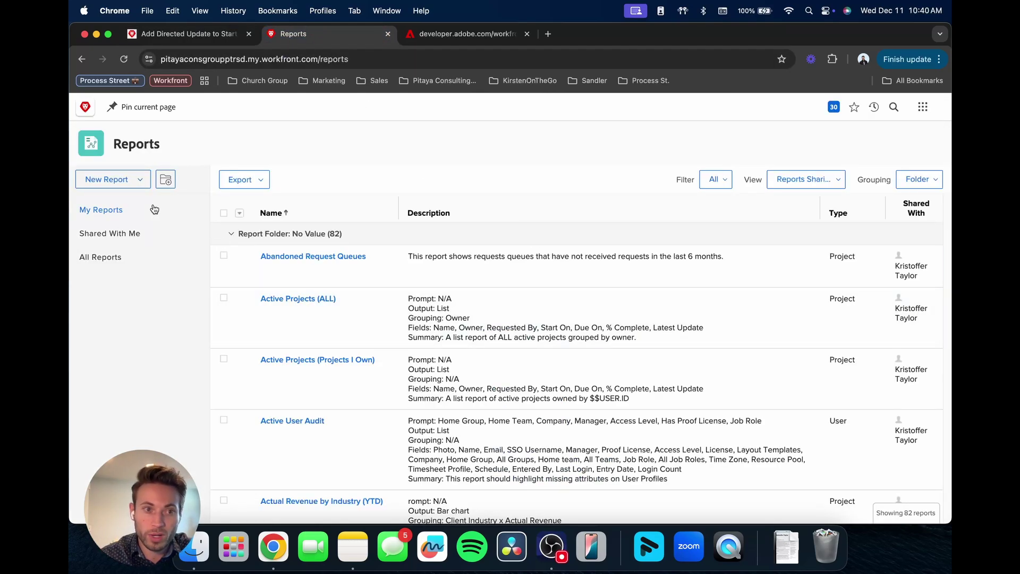
left_click(137, 185)
left_click(117, 216)
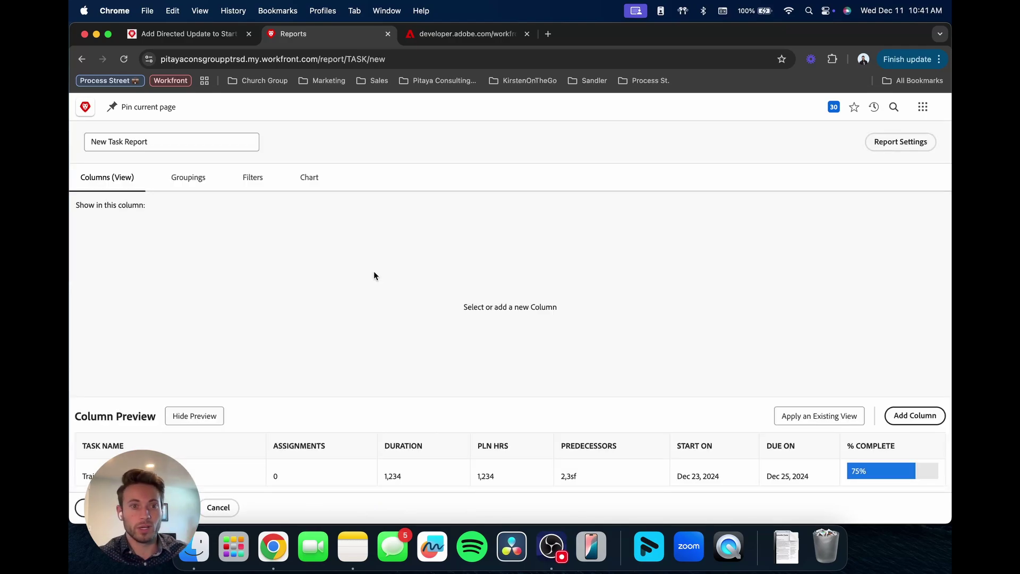
left_click(251, 179)
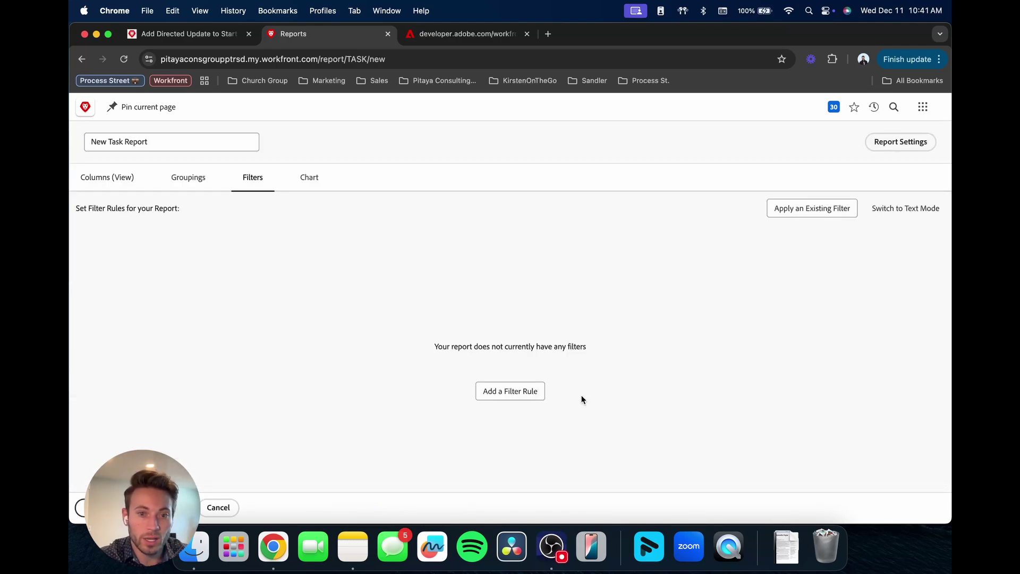
left_click(510, 391)
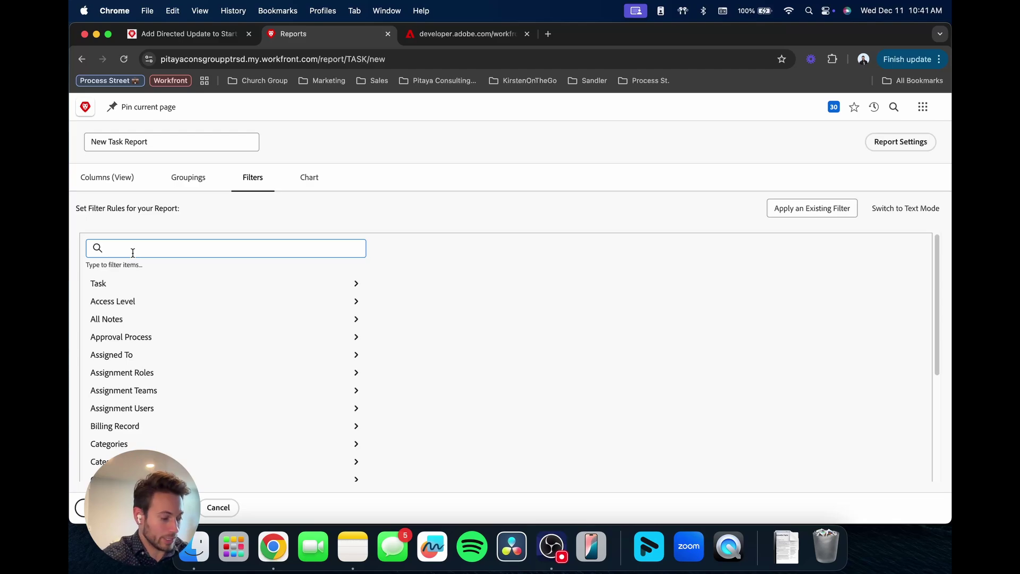
type("template")
left_click(119, 306)
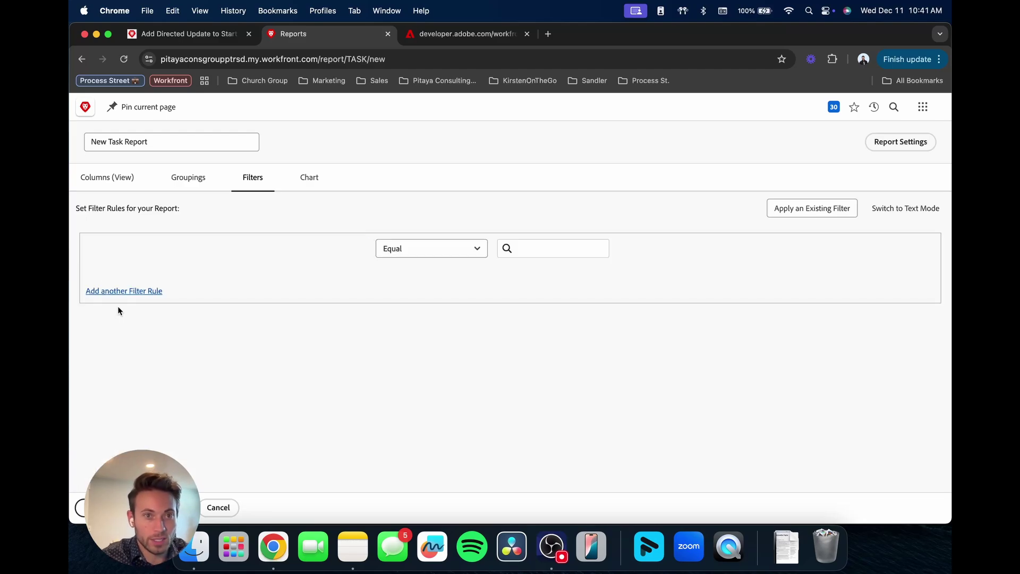
Step: Copy the templateTaskID value from the Fusion module into the Template Task ID rule
key("ctrl+shift+Tab")
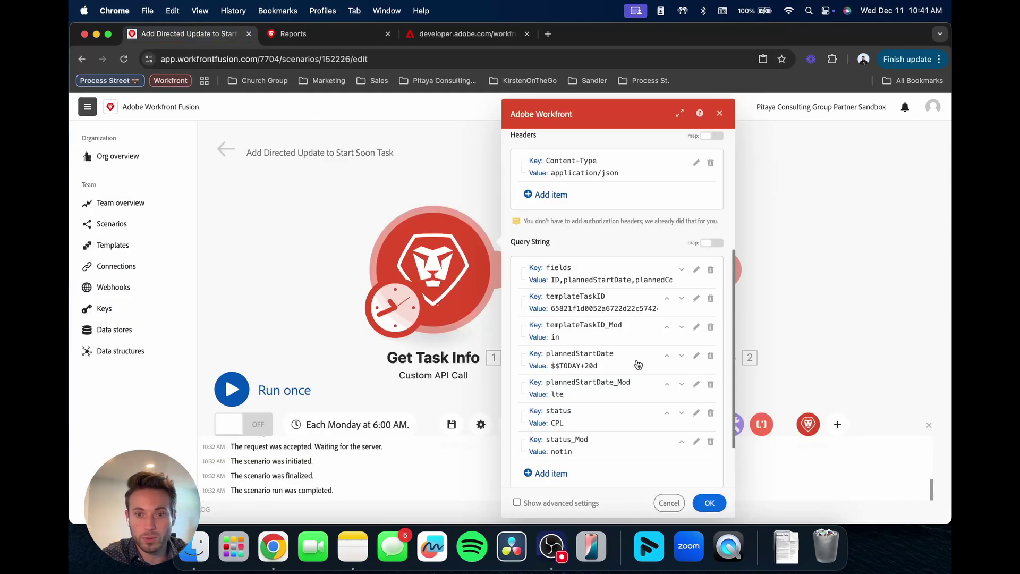
left_click(696, 298)
left_click_drag(467, 335, 292, 324)
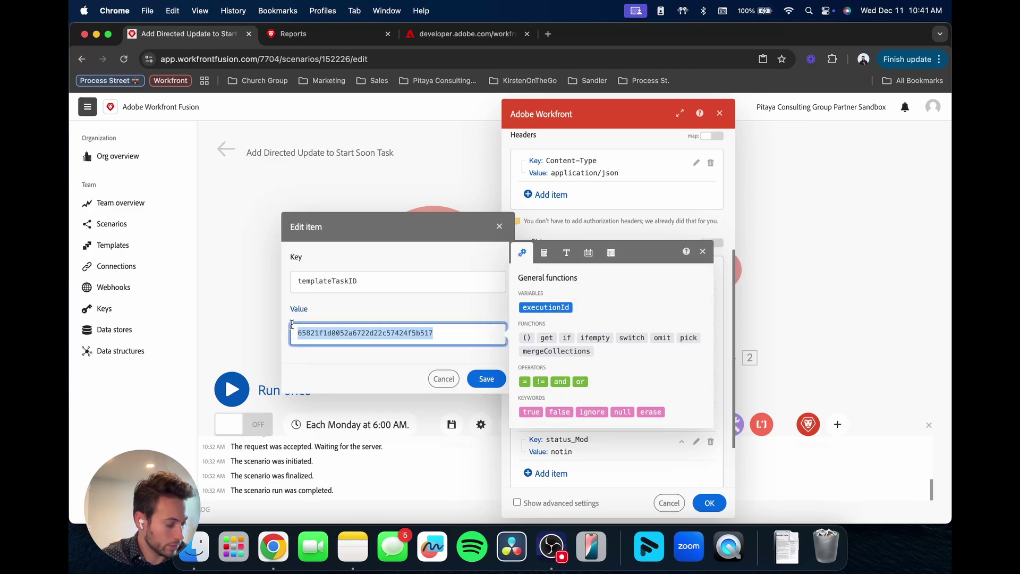
left_click(444, 379)
left_click(669, 502)
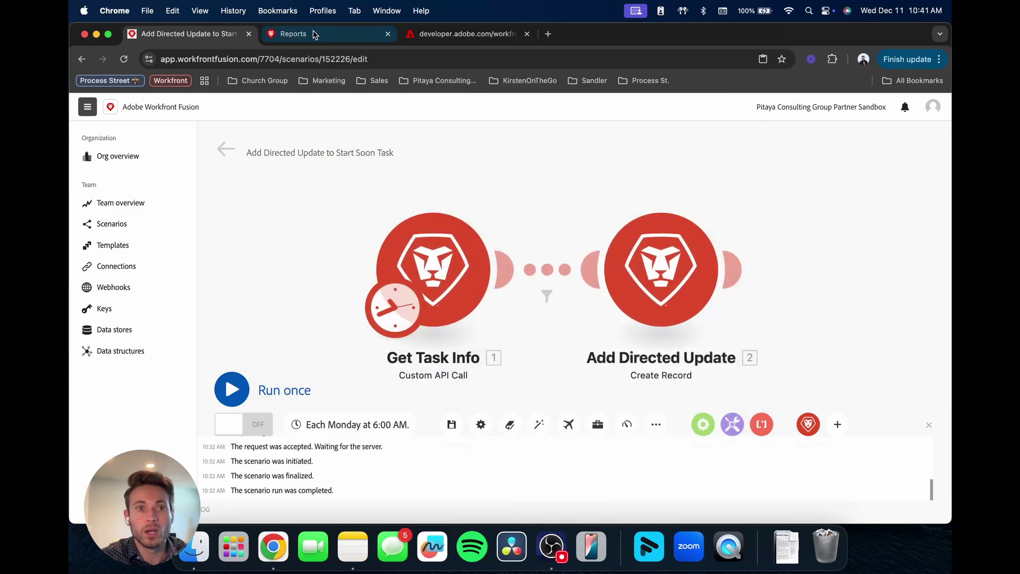
left_click(315, 35)
left_click(530, 250)
key("super+v")
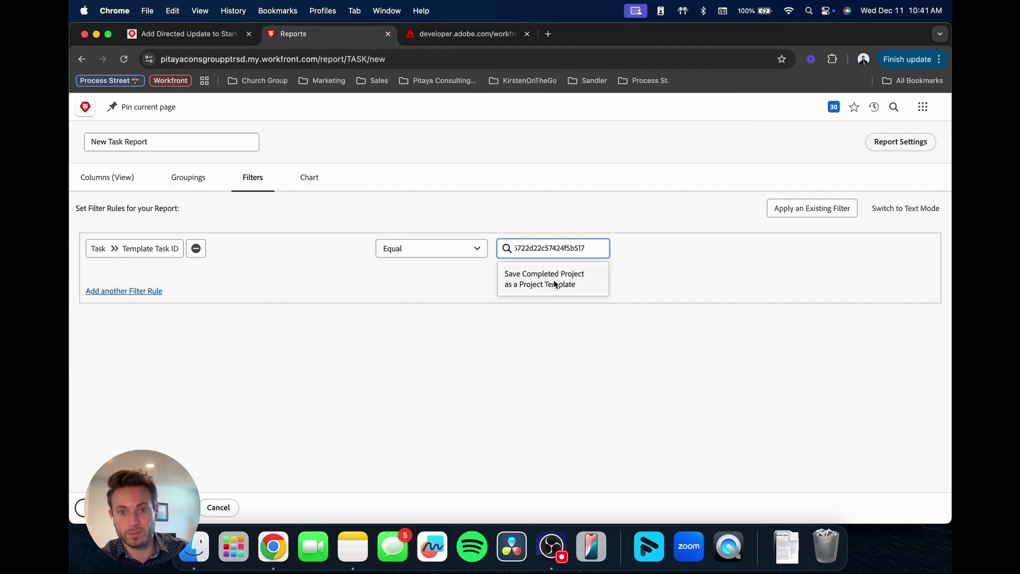
Step: Accept the matching template value and add a Task Status Not Equal Complete rule
left_click(556, 285)
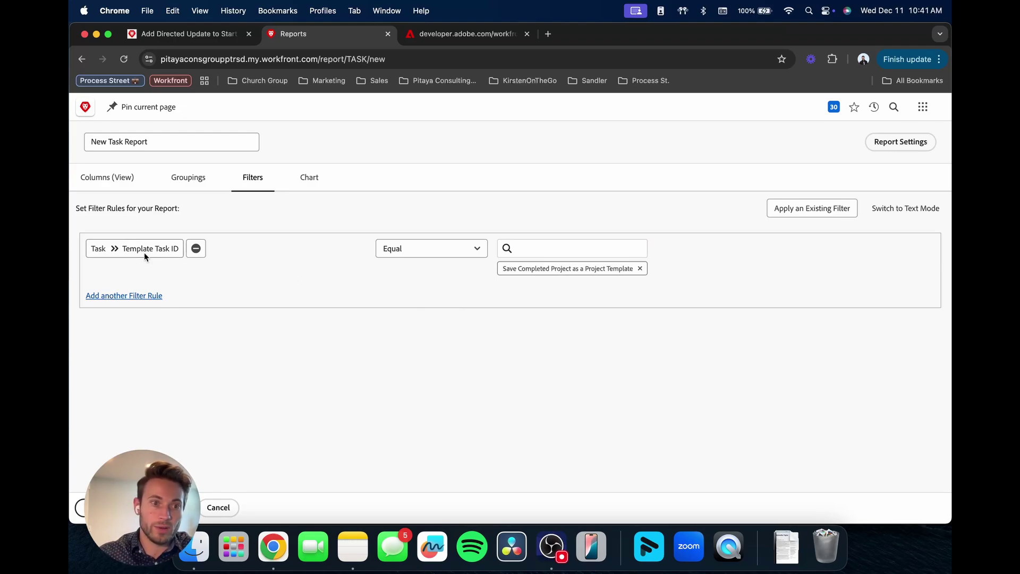
left_click(157, 296)
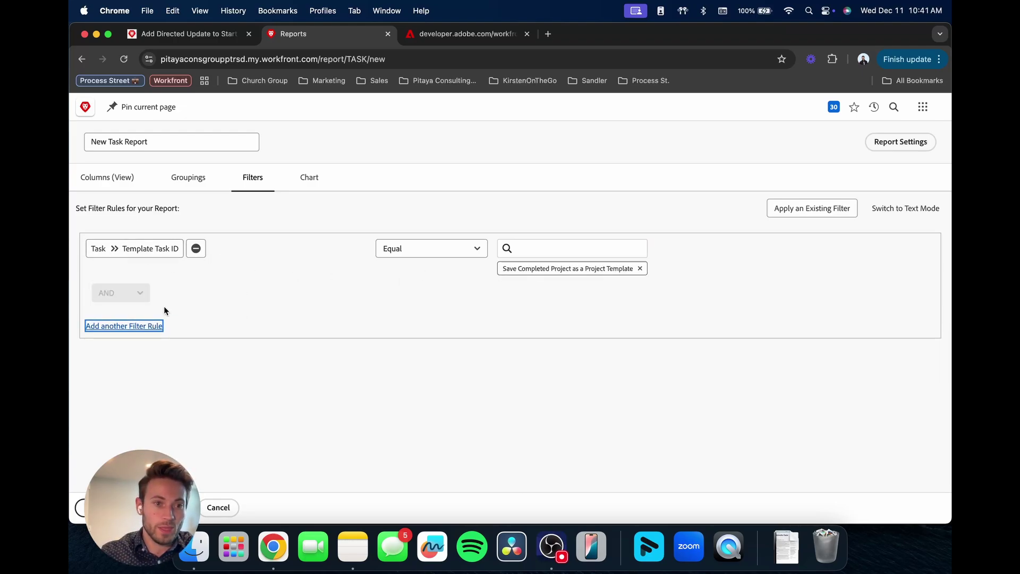
type("sta")
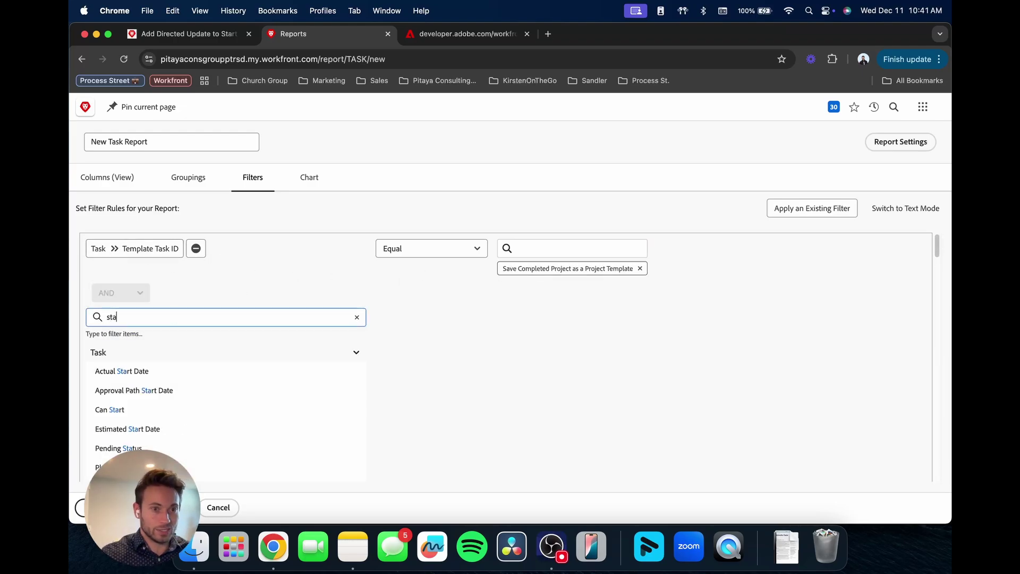
type("t")
left_click(112, 425)
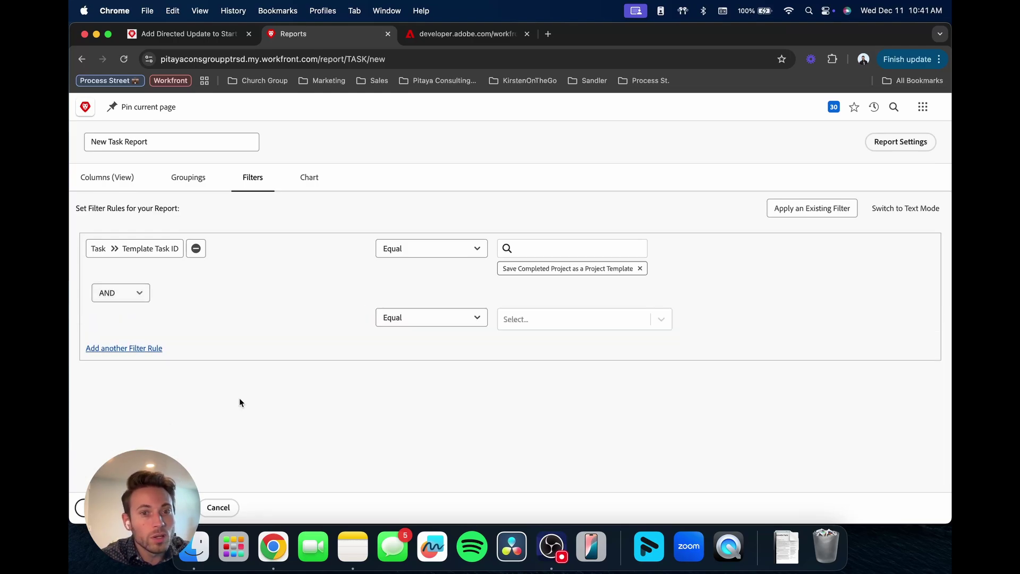
left_click(455, 320)
left_click(425, 261)
left_click(538, 318)
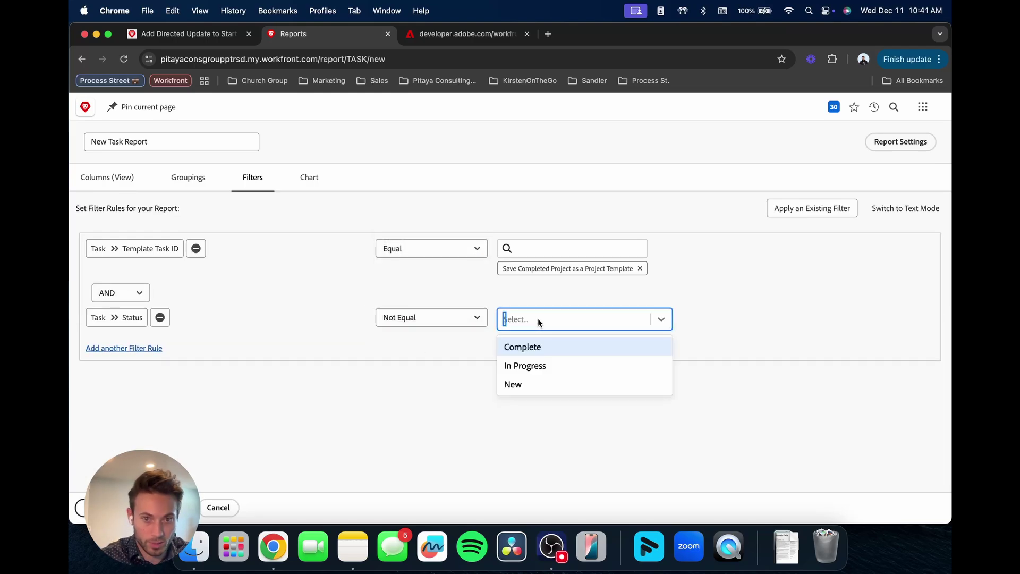
left_click(536, 346)
left_click(453, 345)
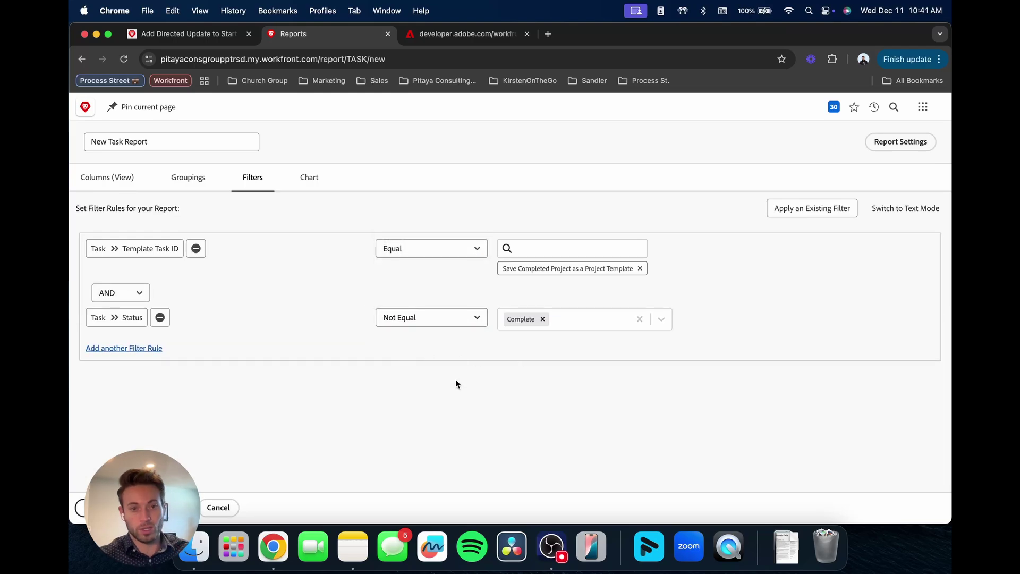
Step: Add a third filter rule on Task > Planned Start Date
left_click(138, 350)
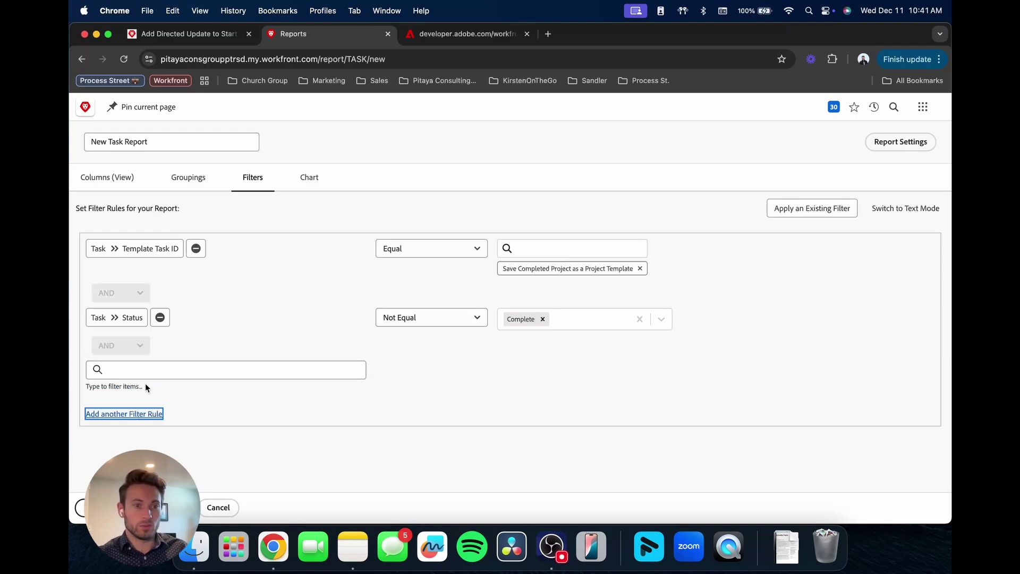
left_click(150, 370)
type("planned")
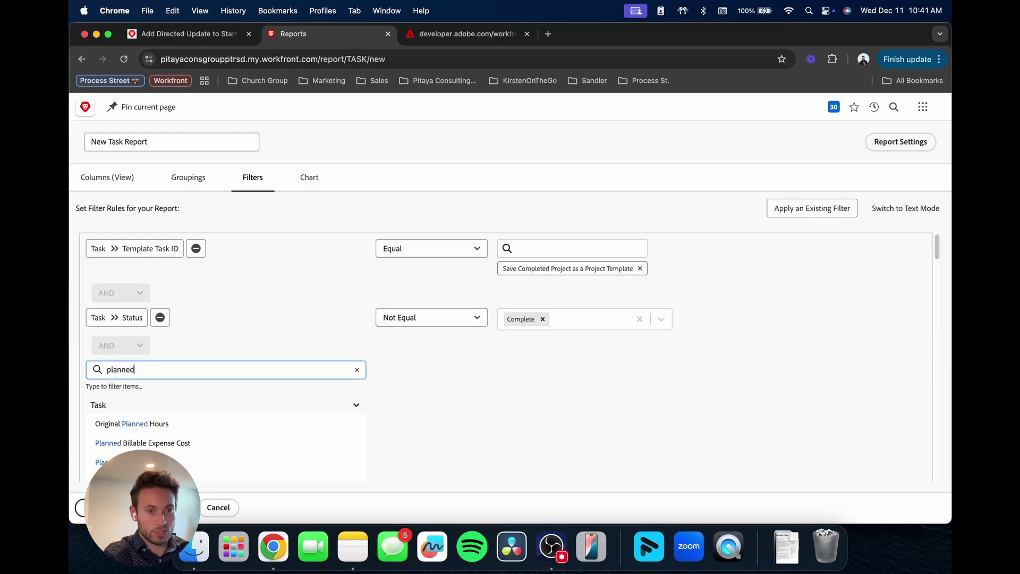
type(" sta")
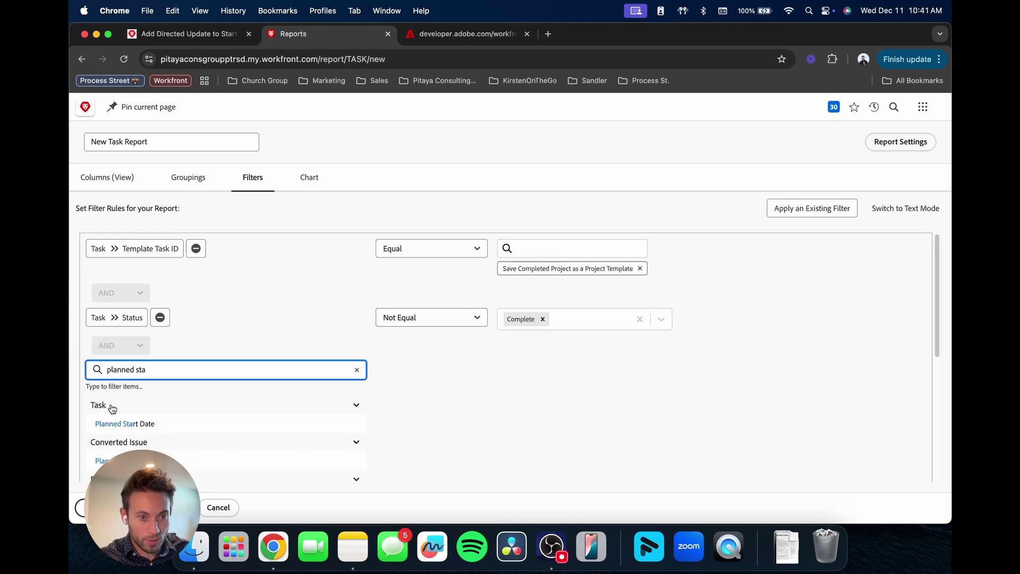
left_click(124, 423)
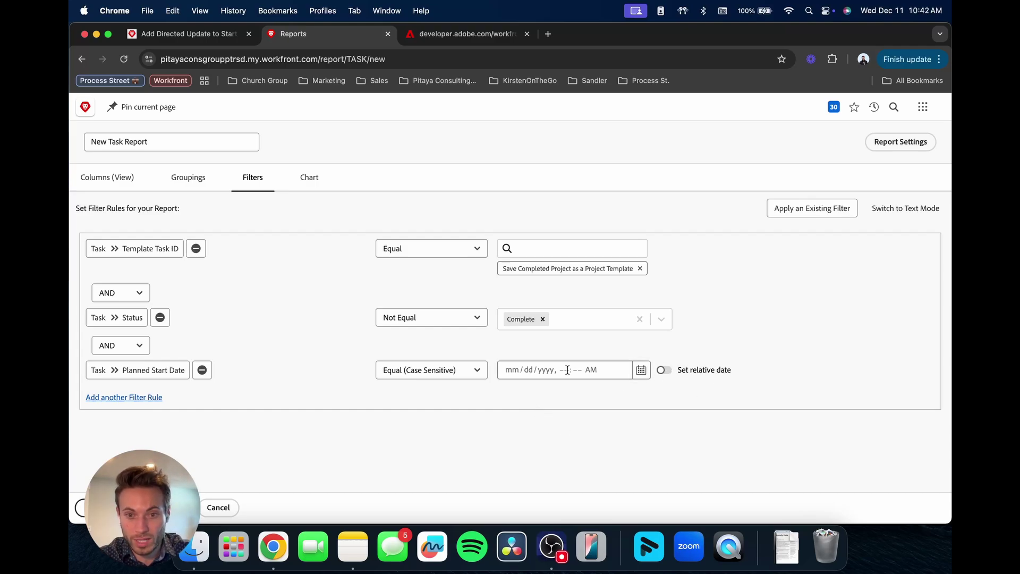
Step: Make the Planned Start Date rule Less Than Equal the relative date $$TODAY+20d
left_click(632, 369)
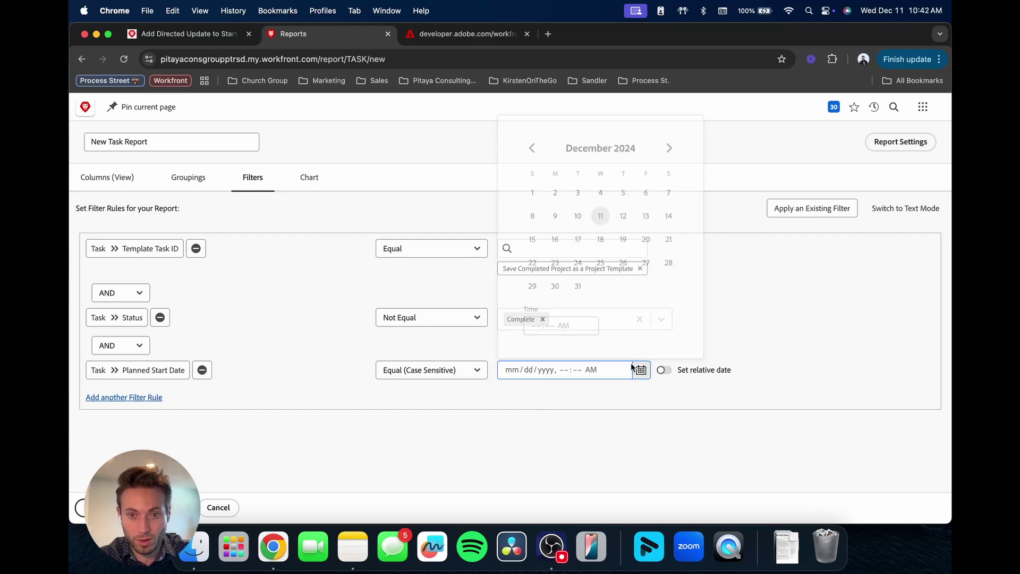
left_click(664, 370)
left_click(538, 369)
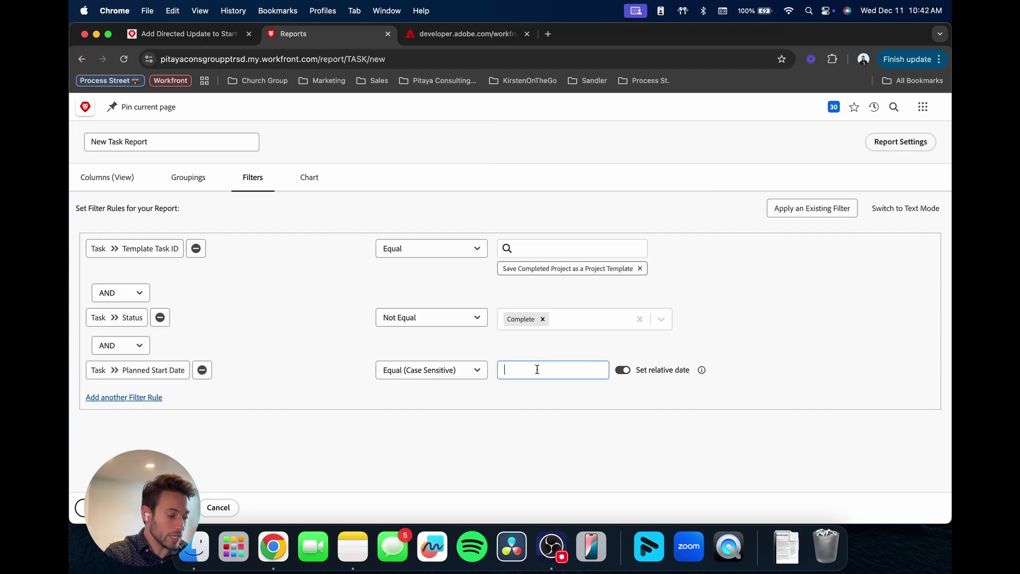
type("$$TODAY+20d")
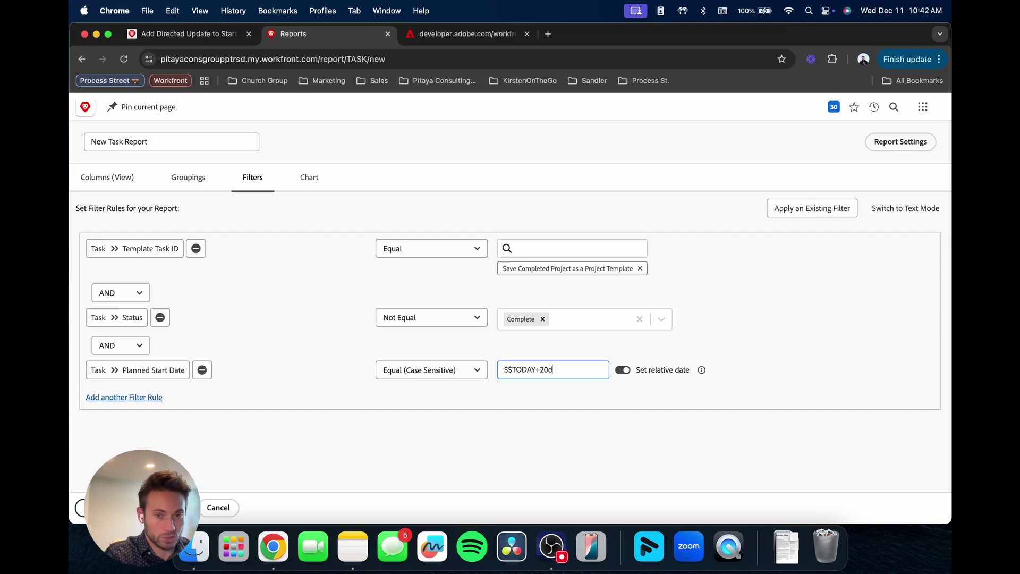
left_click(428, 370)
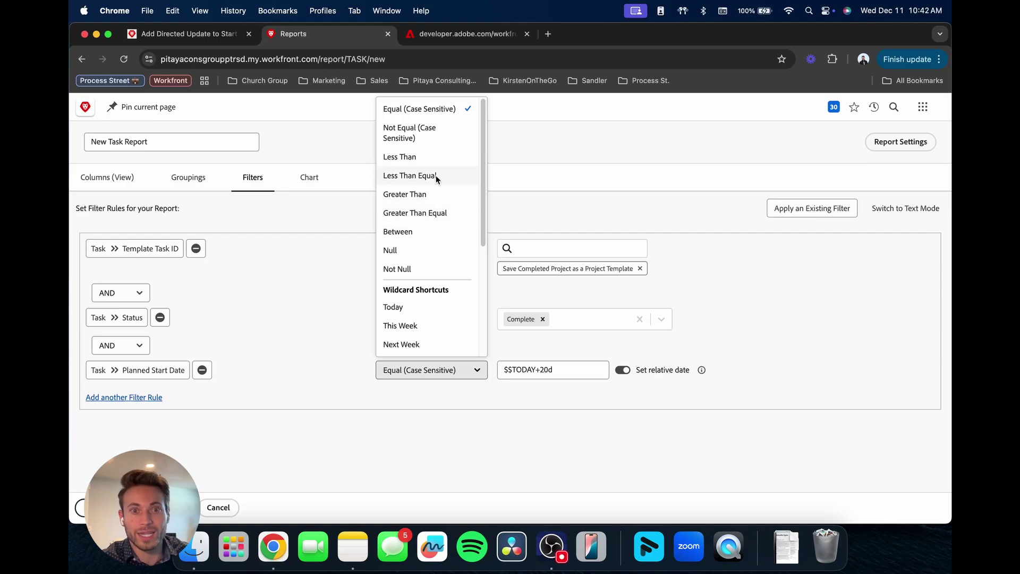
left_click(418, 175)
left_click(520, 372)
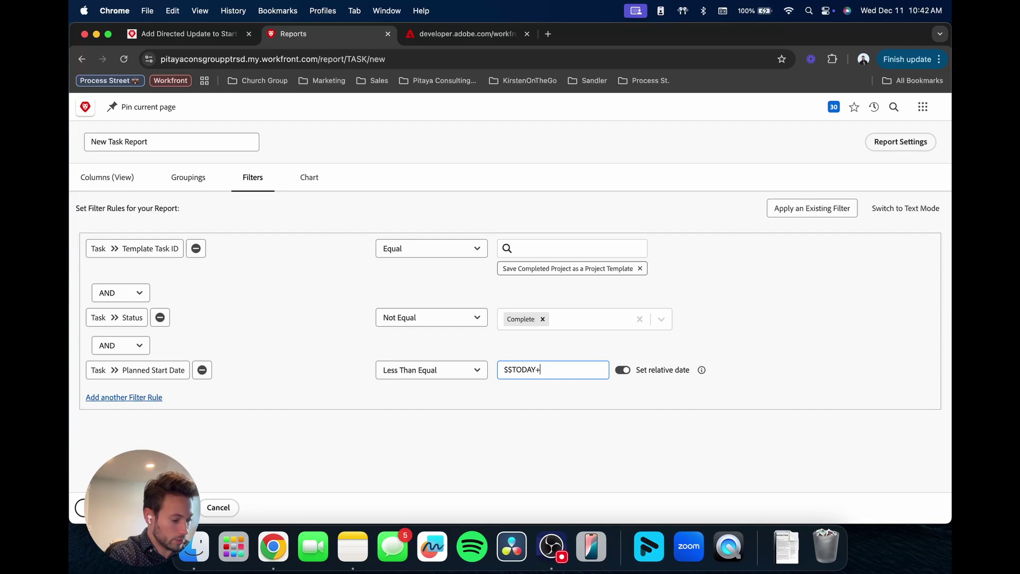
left_click(559, 402)
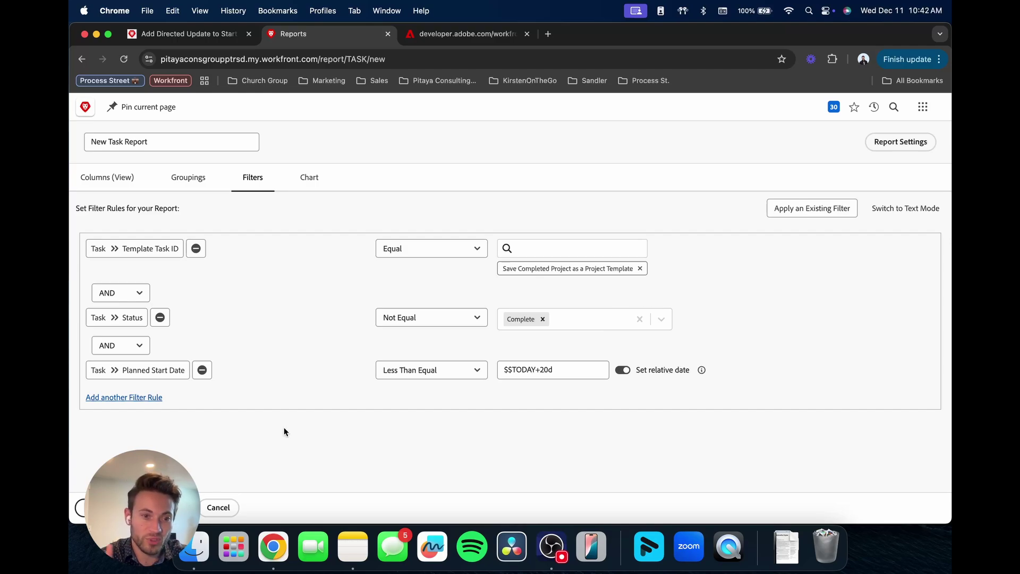
Step: Save the report as New Task Report, then reopen it via Report Actions > Edit
left_click(82, 508)
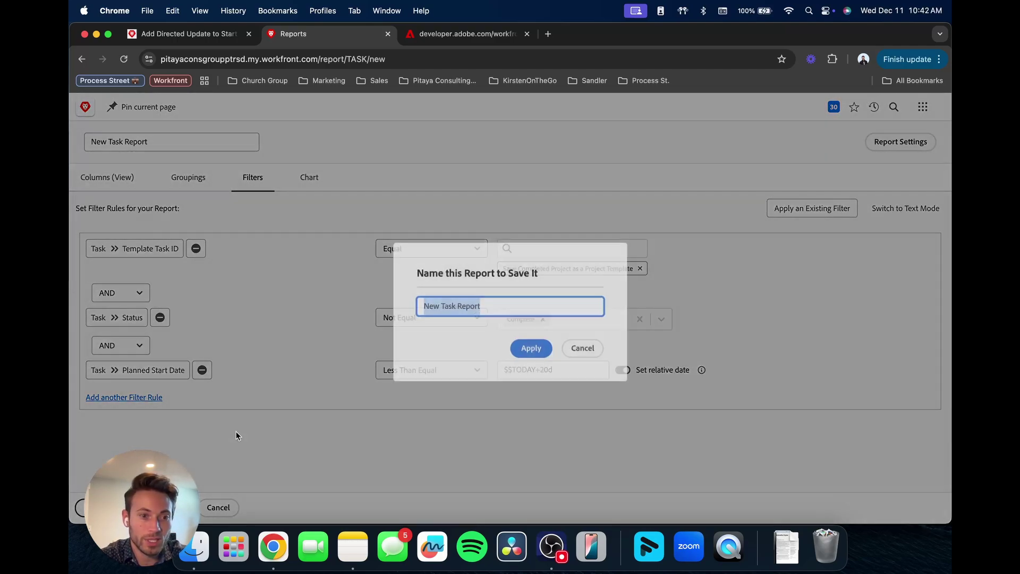
left_click(528, 346)
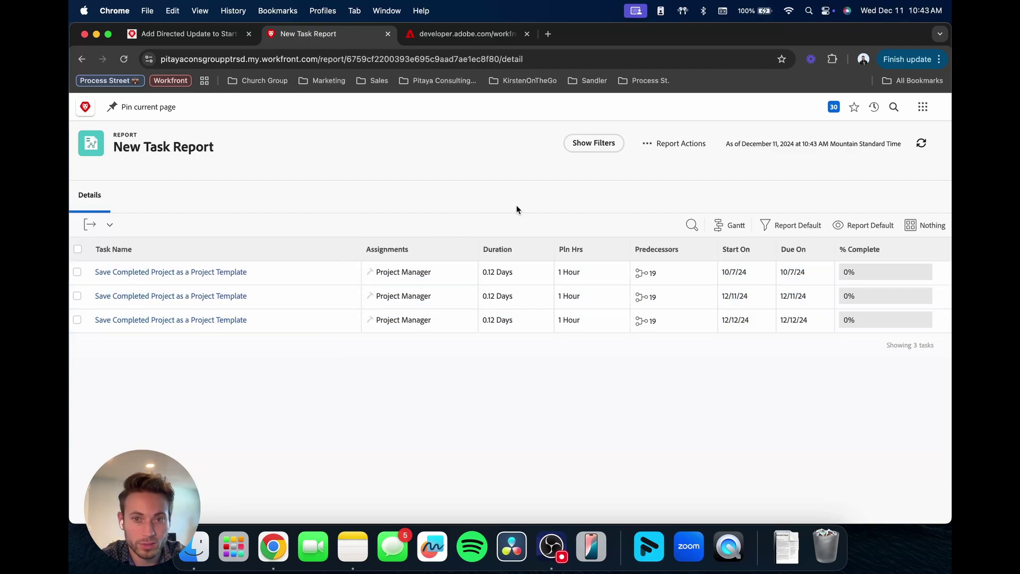
left_click(662, 148)
left_click(662, 164)
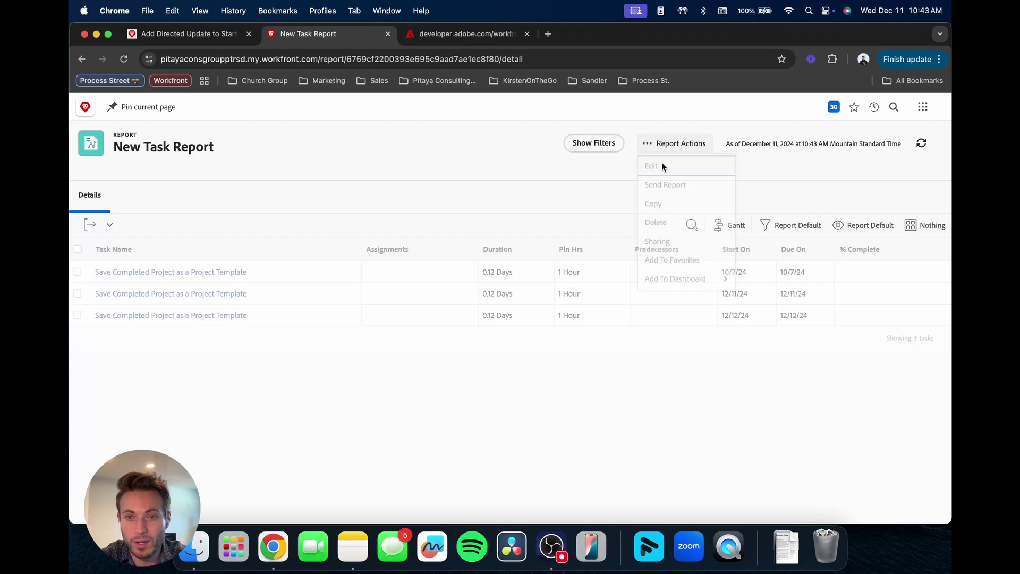
Step: Show the report's filters as text code and highlight the plannedStartDate lines and lte modifier
left_click(252, 177)
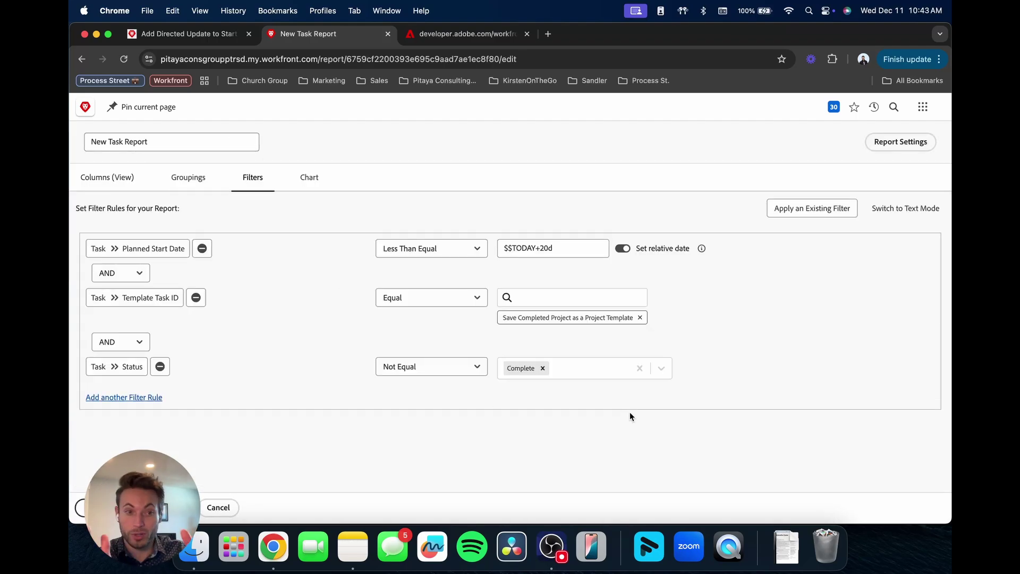
left_click(903, 207)
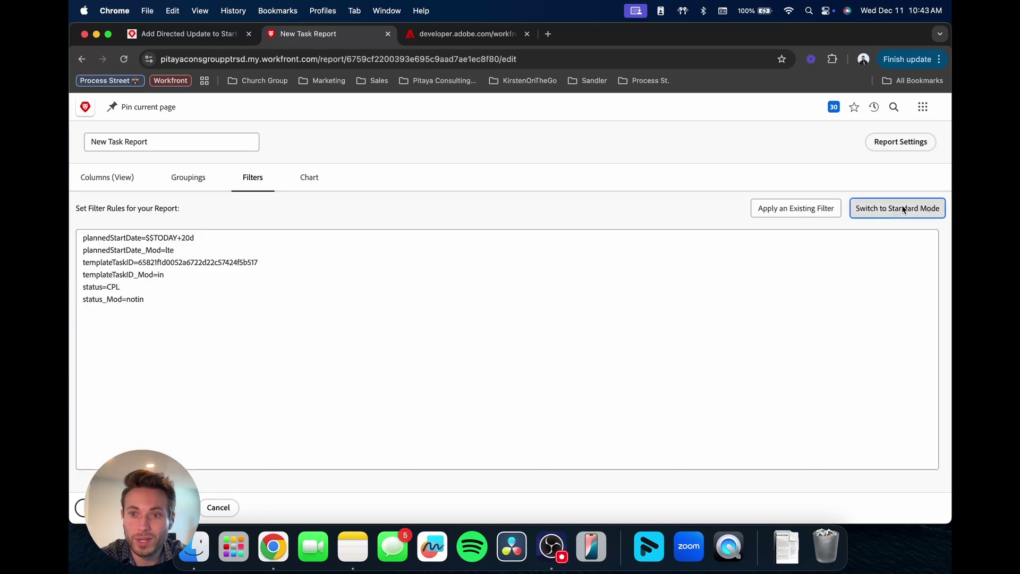
left_click_drag(157, 302, 79, 238)
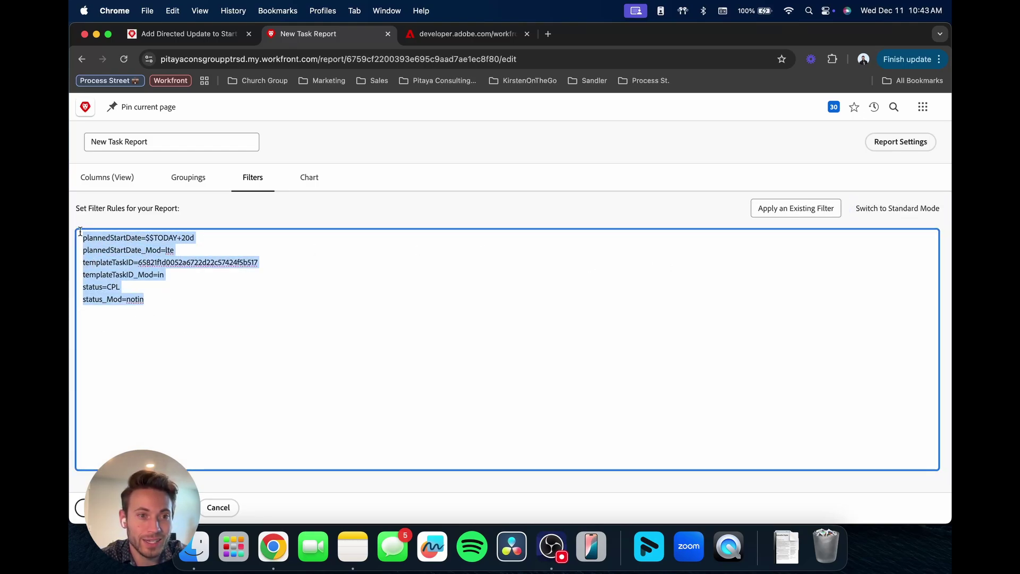
left_click_drag(81, 238, 153, 298)
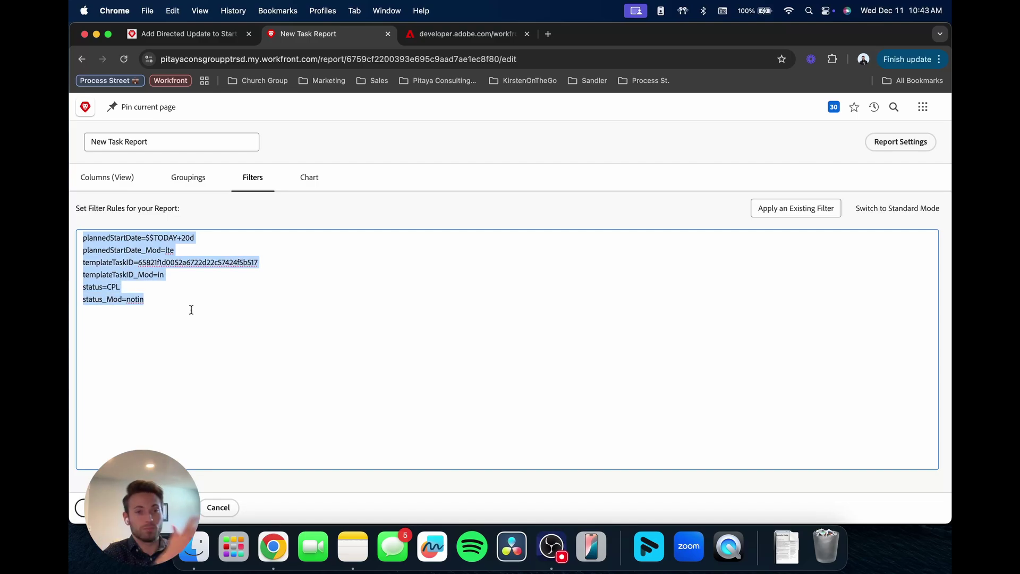
left_click(177, 288)
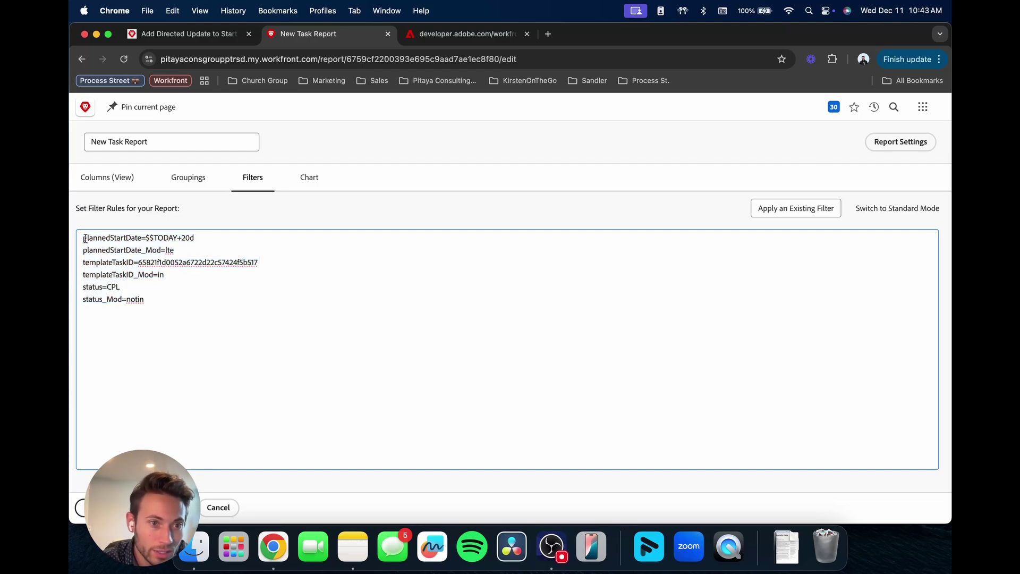
left_click_drag(85, 237, 199, 246)
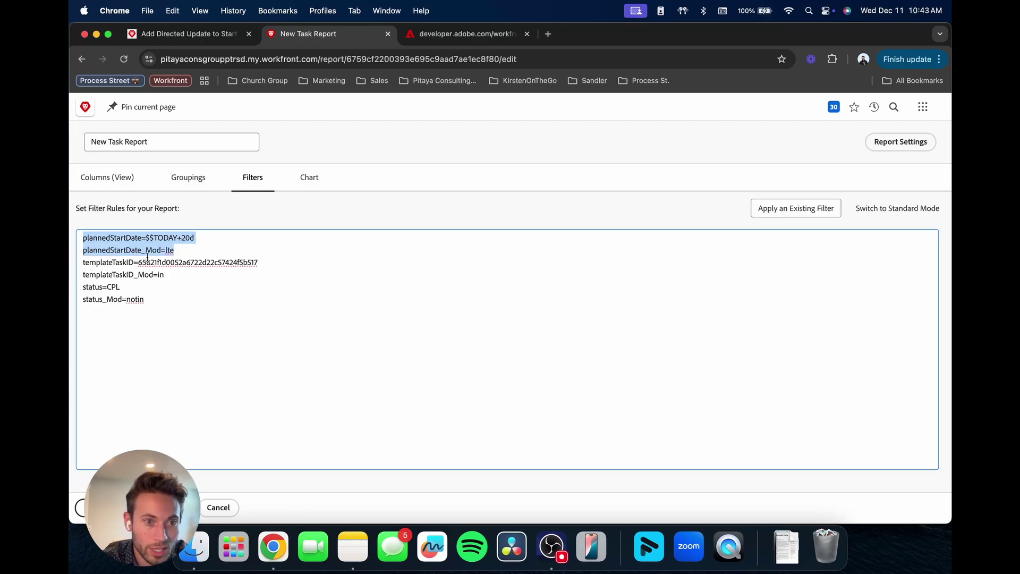
left_click(183, 253)
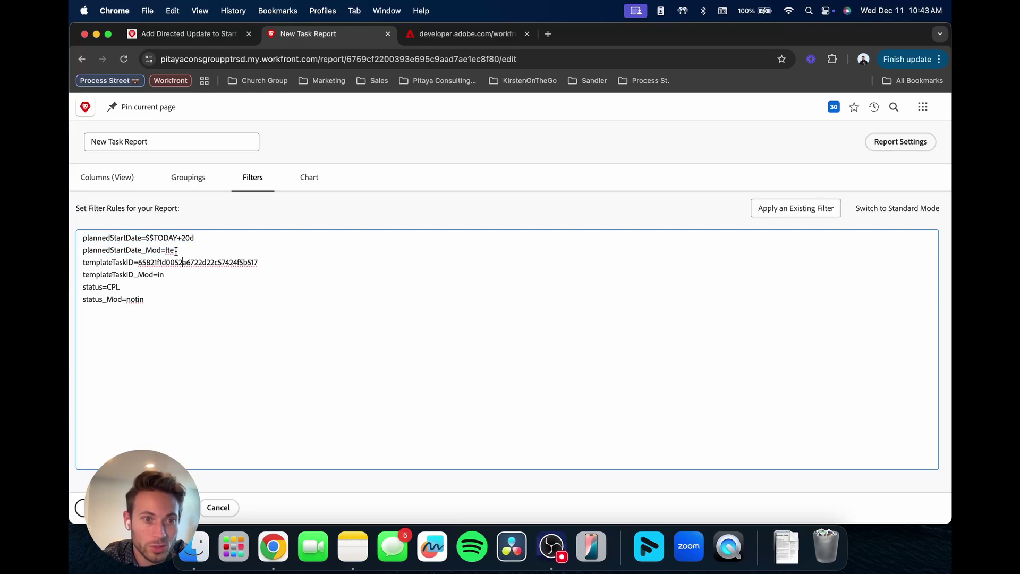
left_click_drag(166, 250, 164, 251)
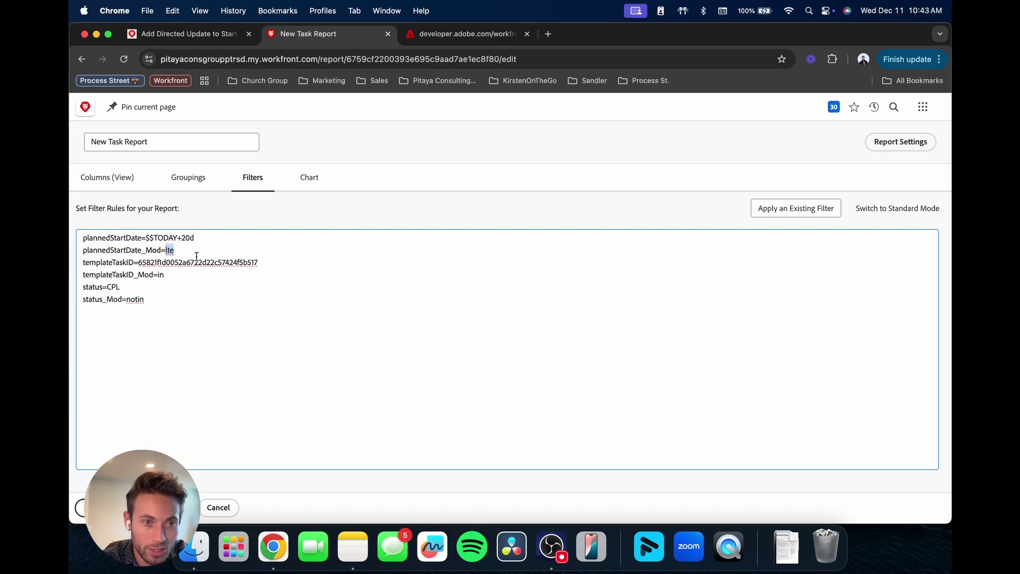
Step: Back in Fusion, scroll the Get Task Info settings down to the Query String items
key("ctrl+shift+Tab")
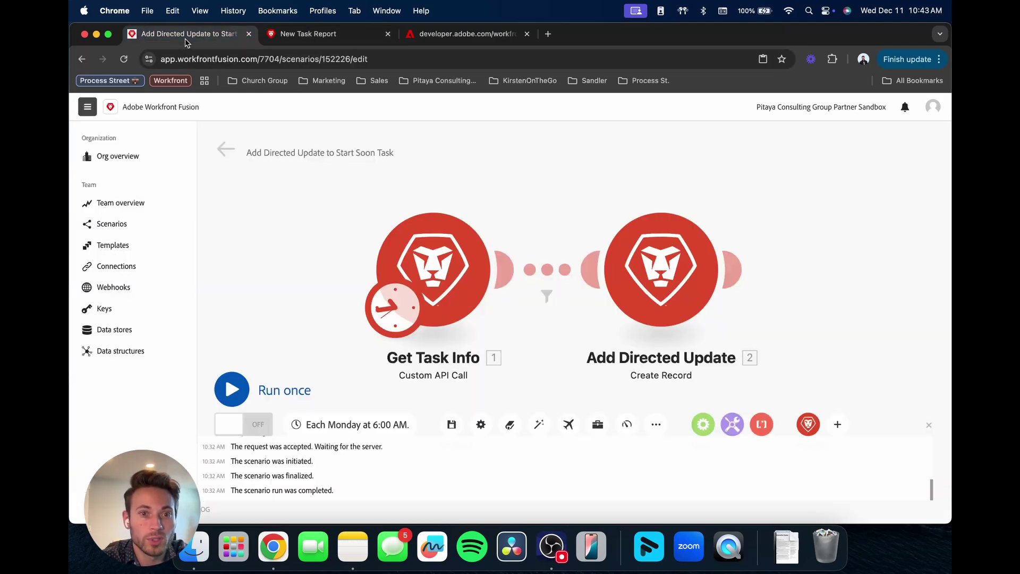
scroll(574, 352, "down", 10)
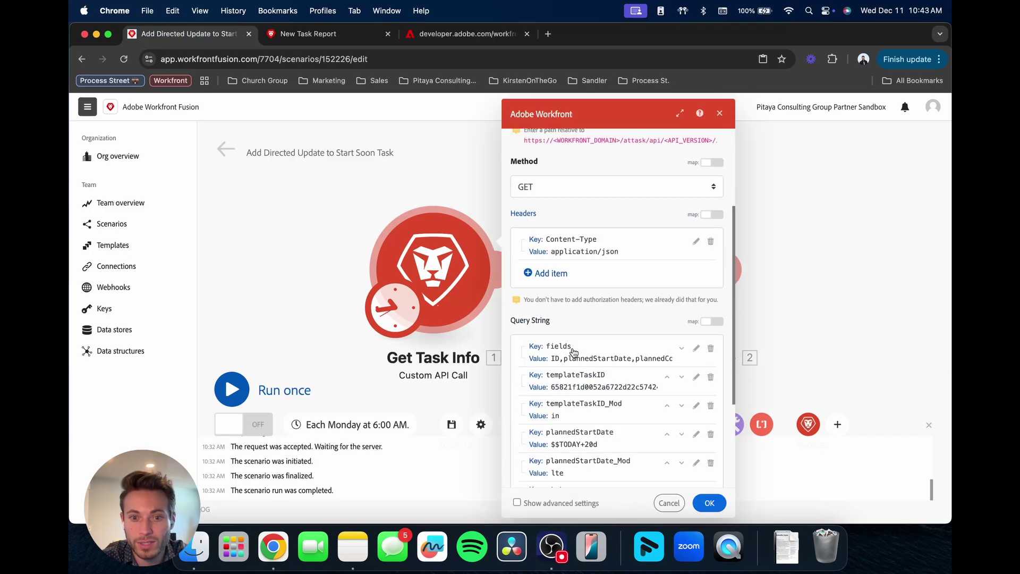
scroll(574, 353, "down", 1)
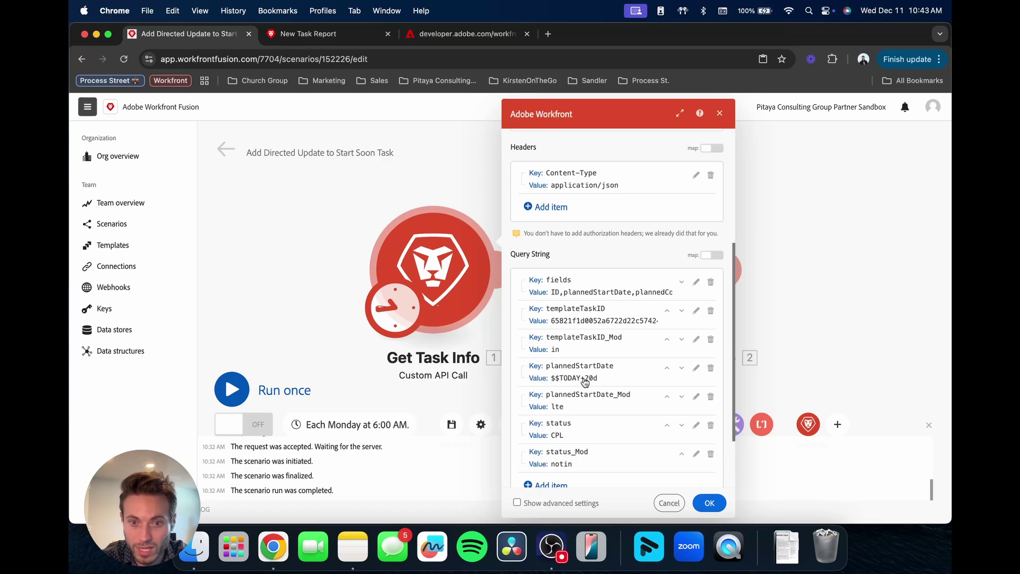
scroll(587, 377, "down", 2)
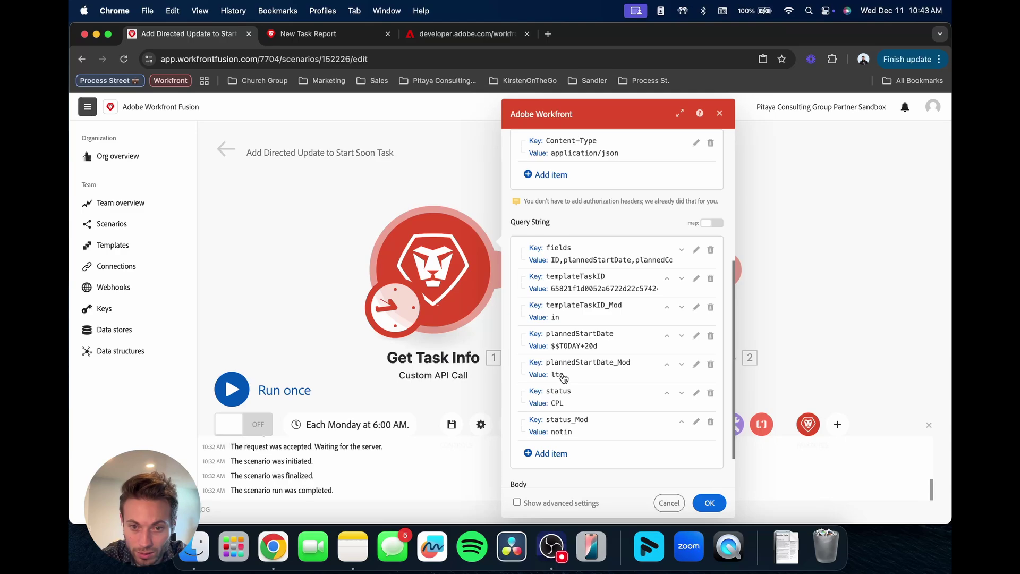
scroll(564, 378, "down", 1)
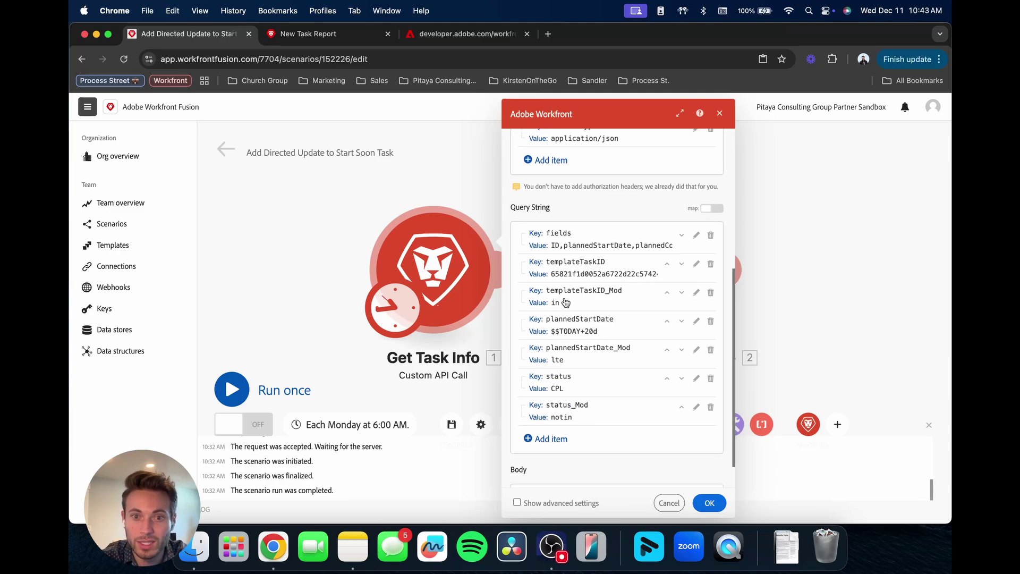
Step: Highlight the report's templateTaskID and status filter lines, then return to Get Task Info settings
left_click(308, 33)
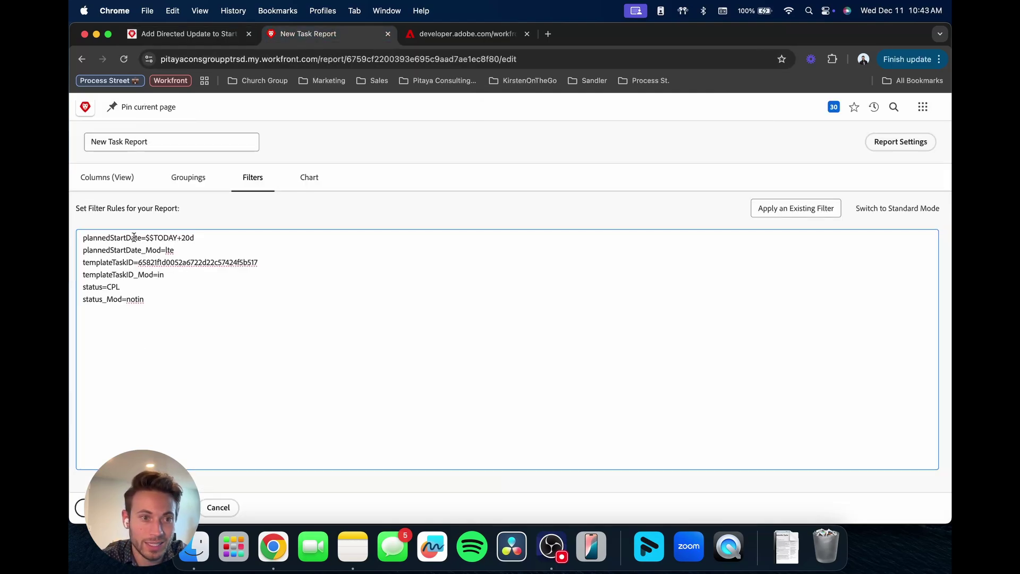
left_click_drag(84, 258, 154, 308)
left_click(160, 314)
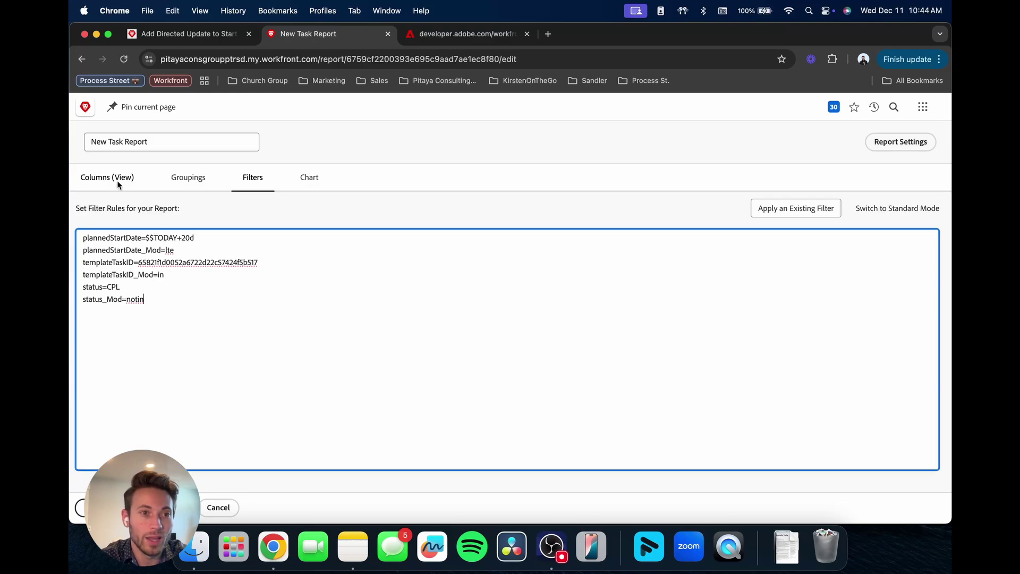
left_click(187, 33)
Step: Open the 'fields' query item to see ID, plannedStartDate, plannedCompletionDate and hasNotes, then return to the report
scroll(595, 378, "up", 1)
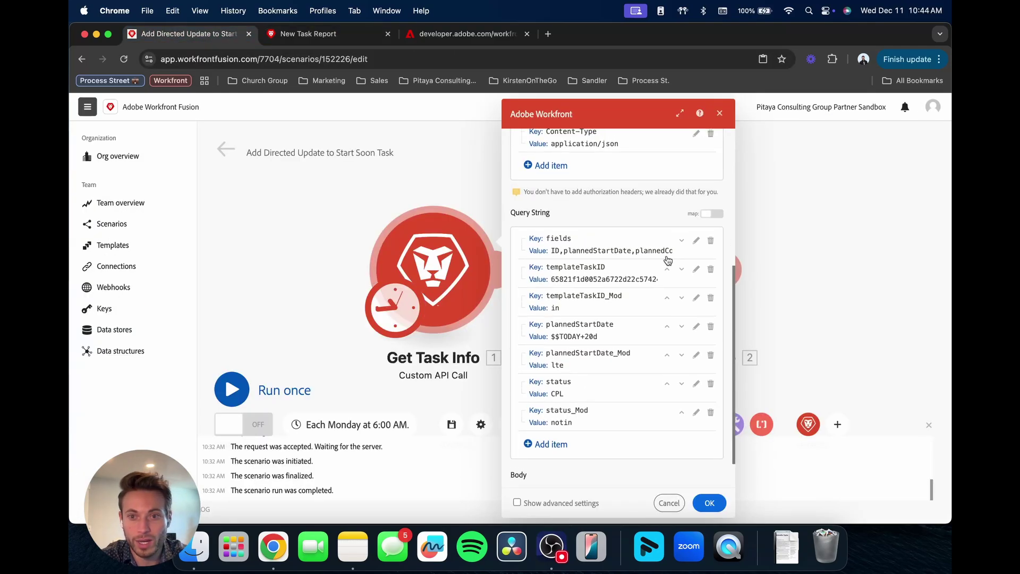
left_click(694, 242)
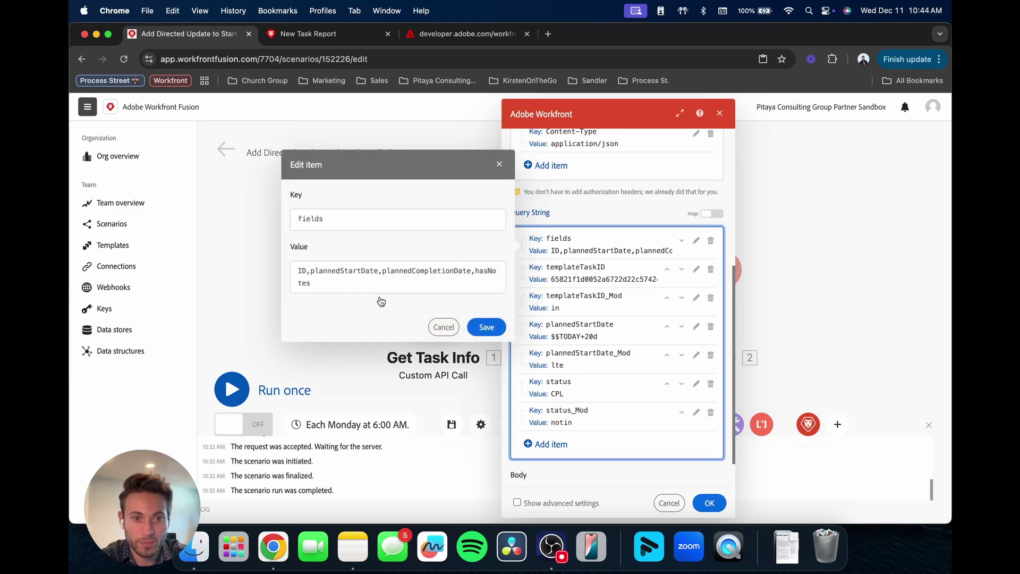
left_click(476, 270)
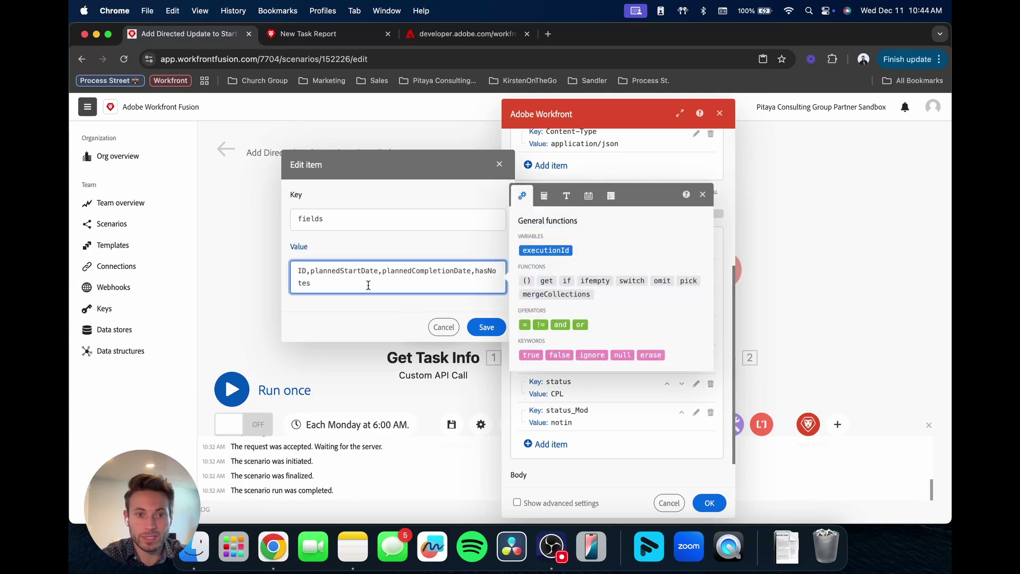
left_click(308, 34)
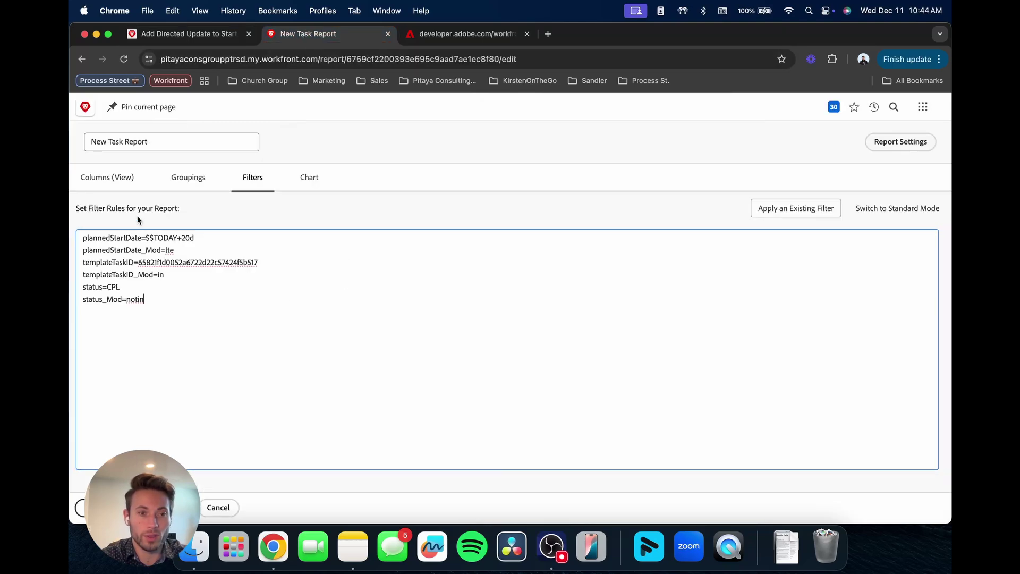
Step: In the report's Columns view, change the Assignments column to show ID
left_click(115, 179)
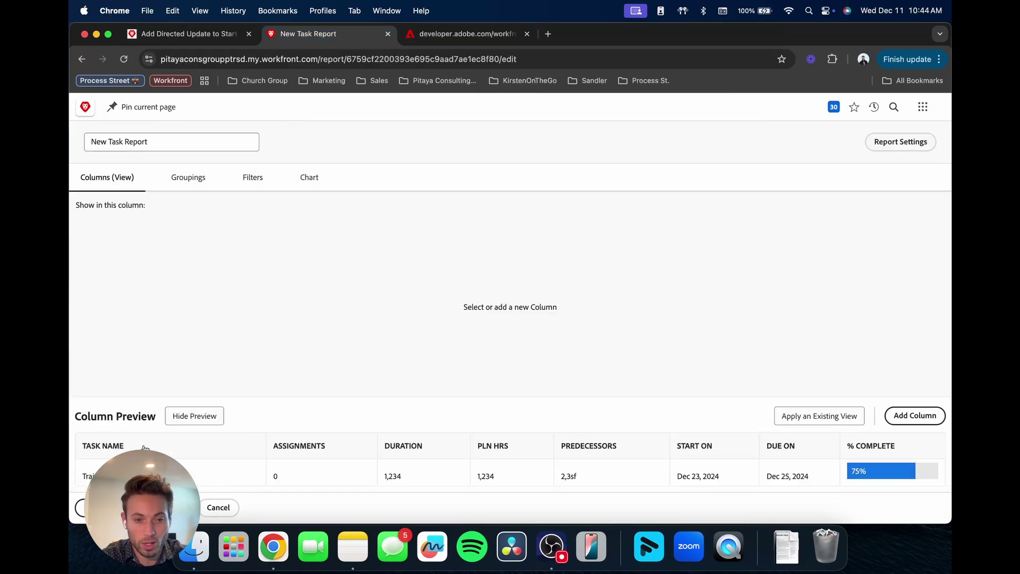
left_click(189, 33)
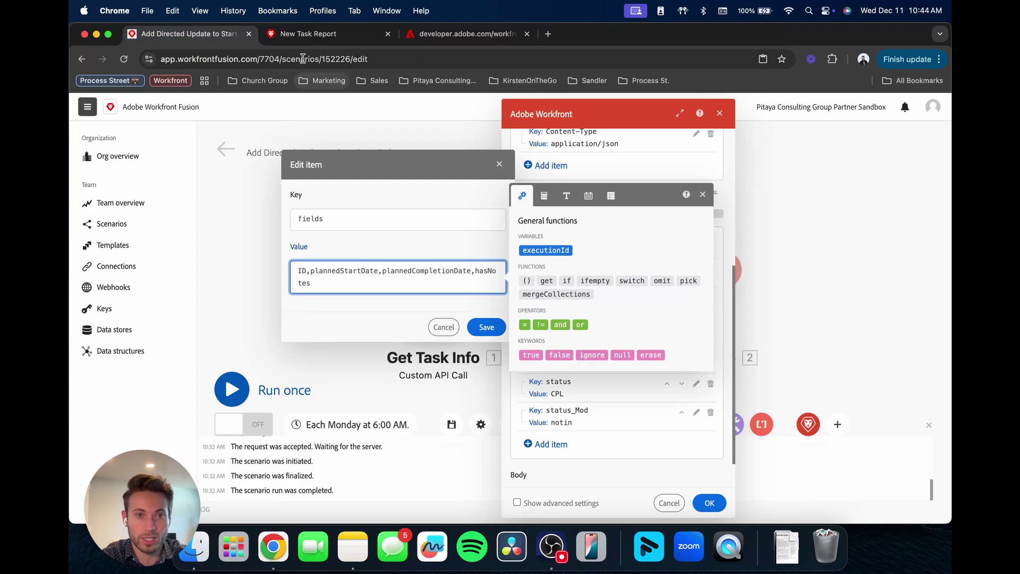
left_click(312, 34)
left_click(308, 451)
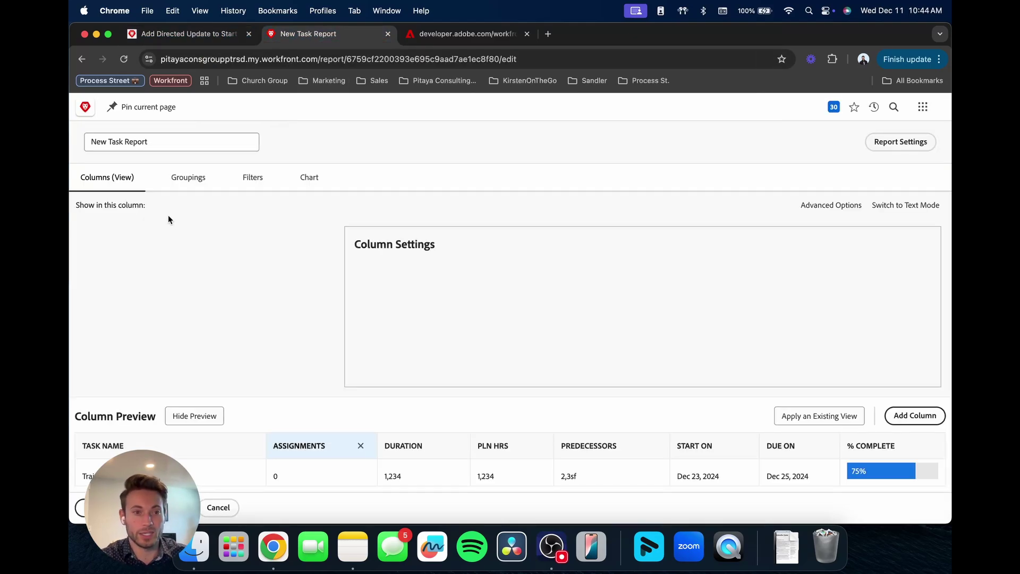
left_click(142, 242)
left_click(142, 242)
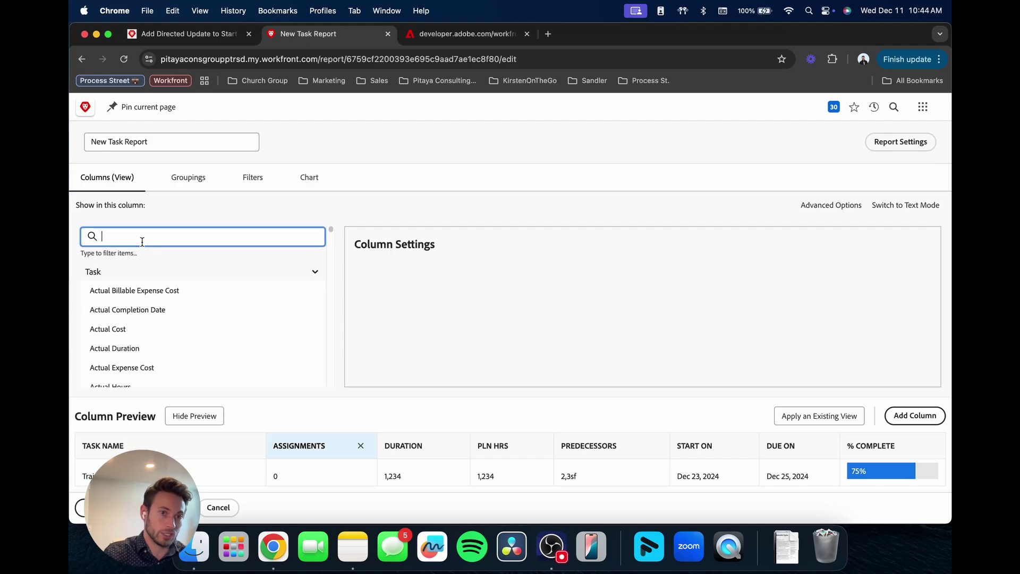
type("id")
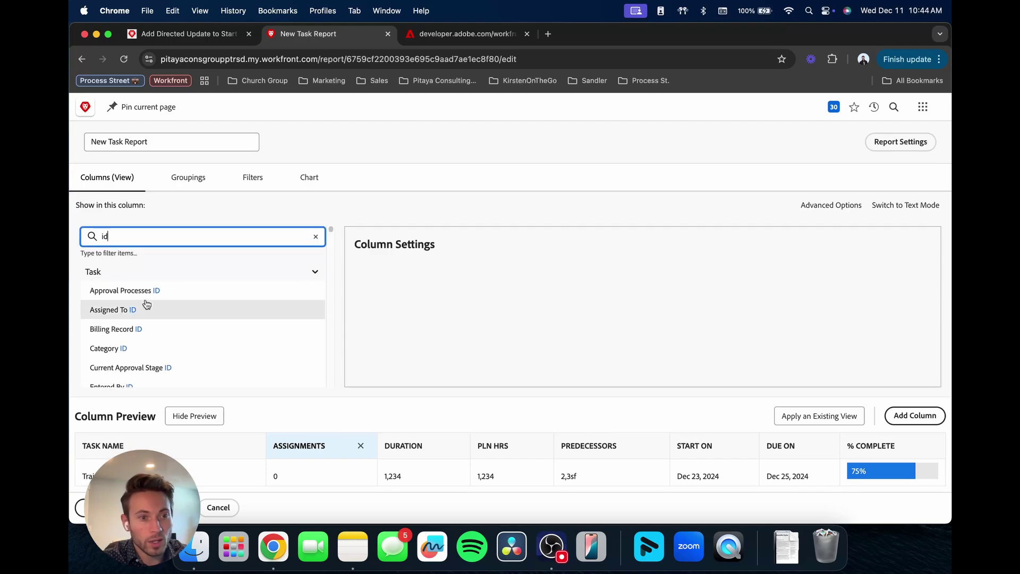
scroll(140, 306, "down", 5)
left_click(128, 318)
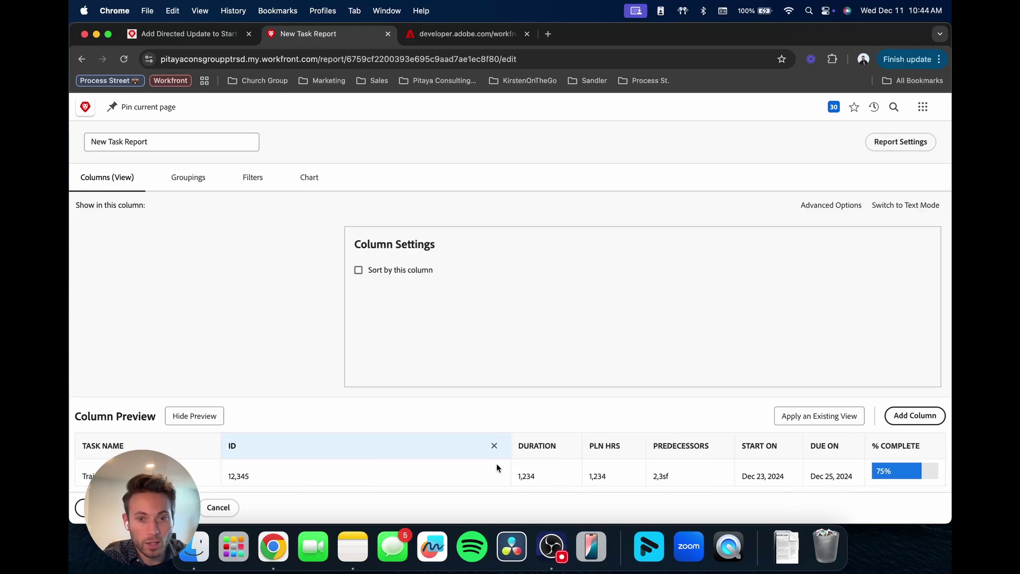
Step: Change the Duration column to Planned Start Date
left_click(534, 451)
left_click(186, 33)
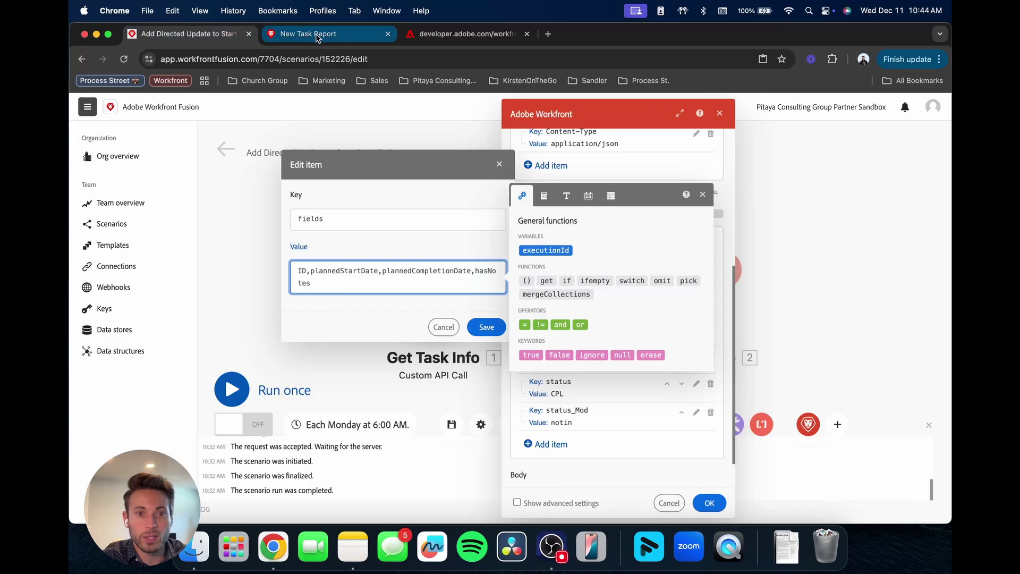
left_click(317, 35)
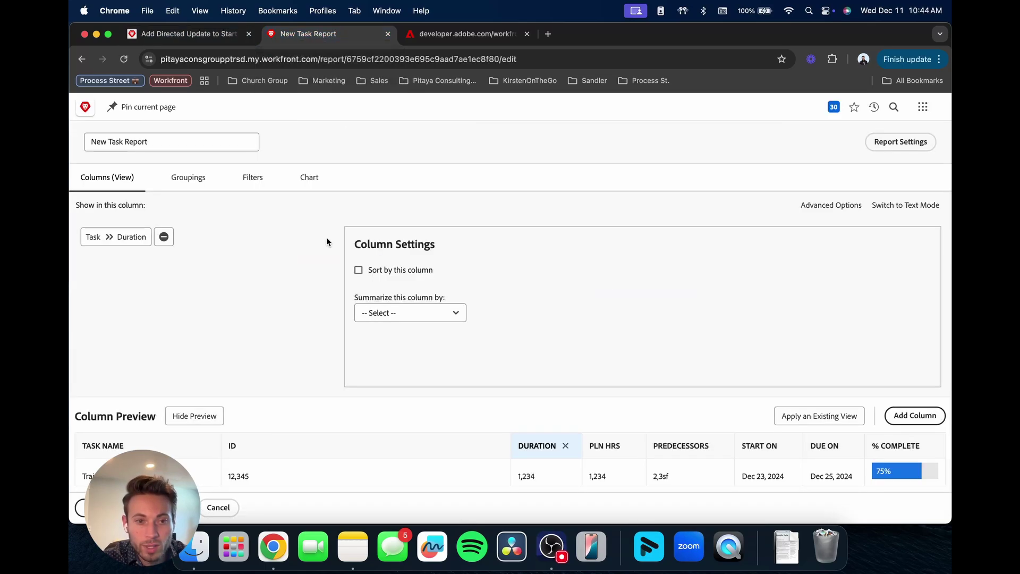
left_click(154, 235)
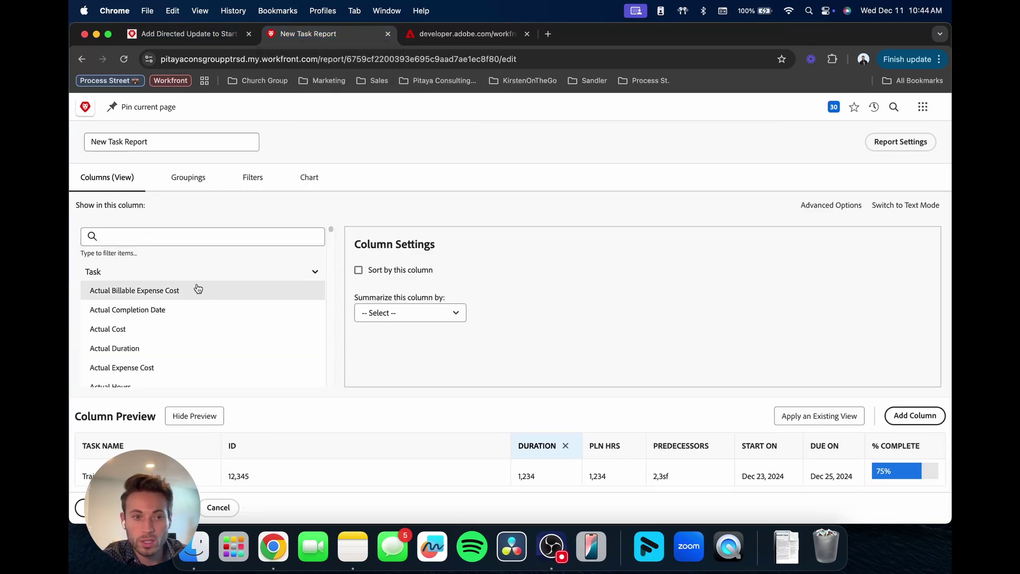
type("planne")
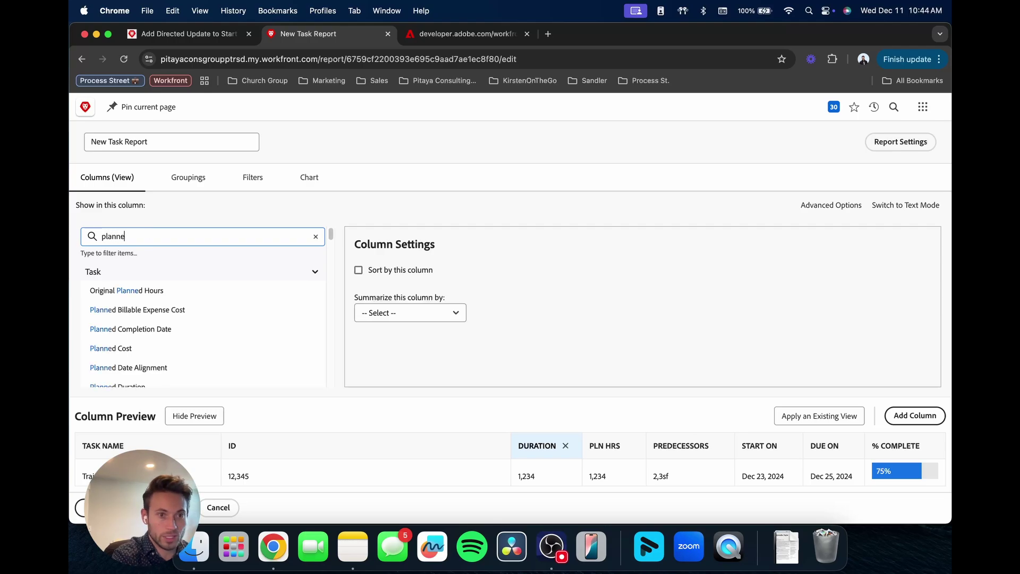
type("d st")
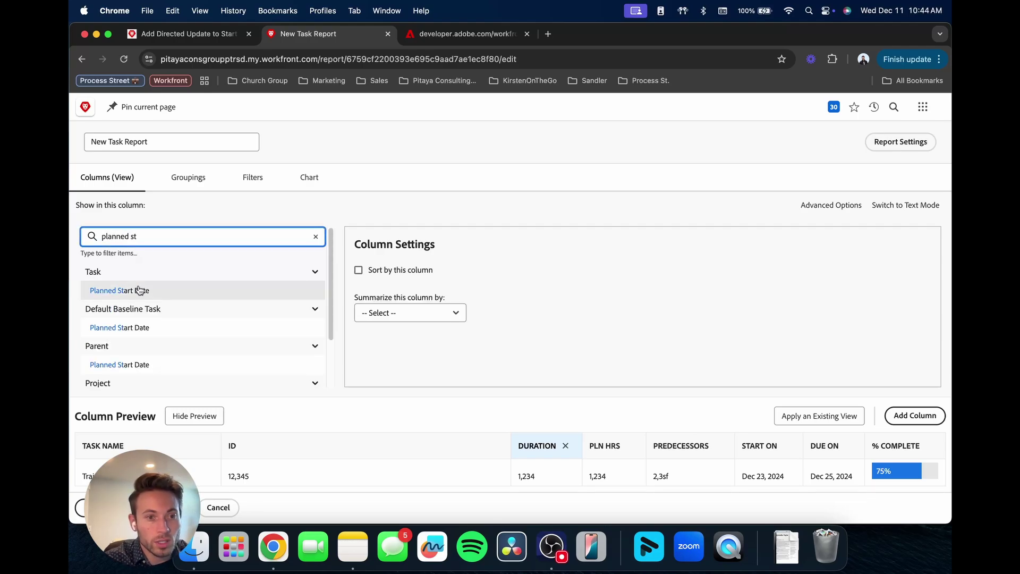
left_click(136, 290)
Step: Change the Pln Hrs column to Planned Completion Date
left_click(598, 452)
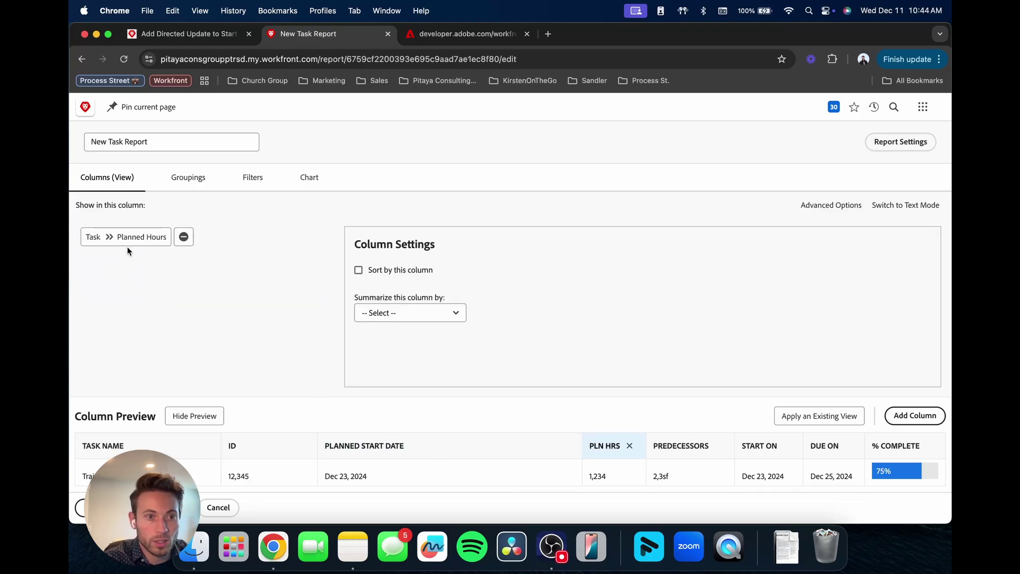
left_click(137, 237)
type("c")
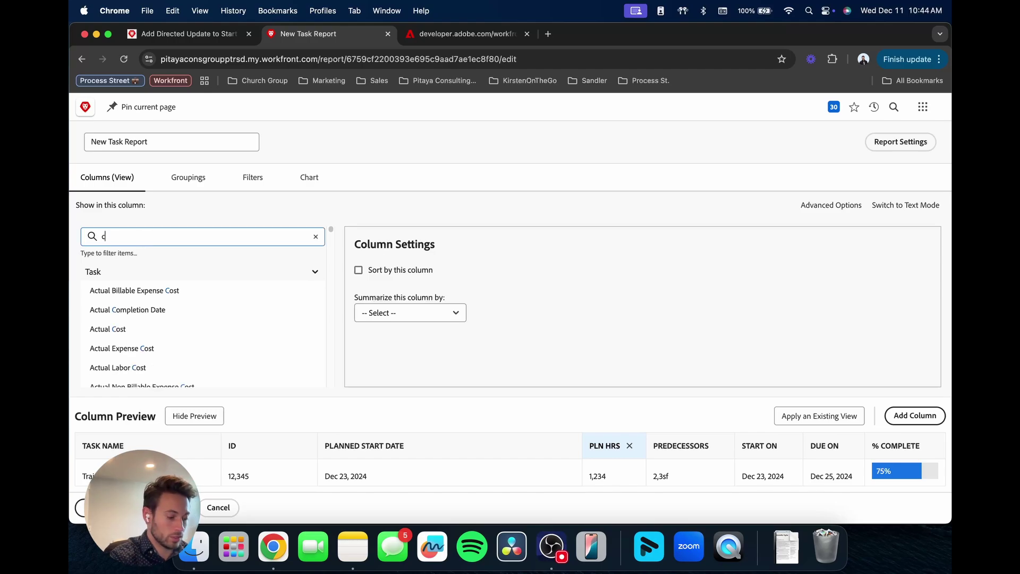
type("omplet")
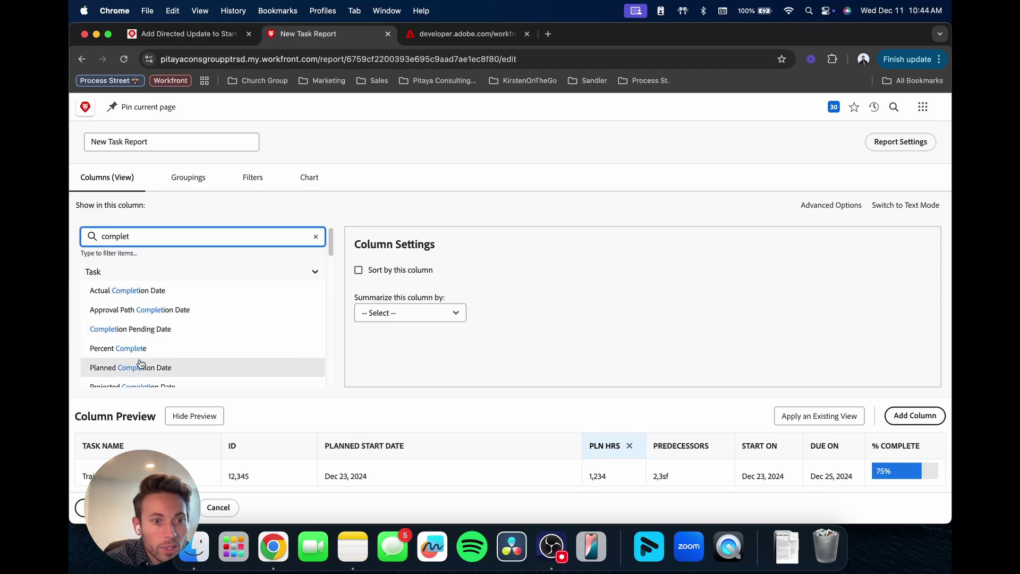
left_click(141, 366)
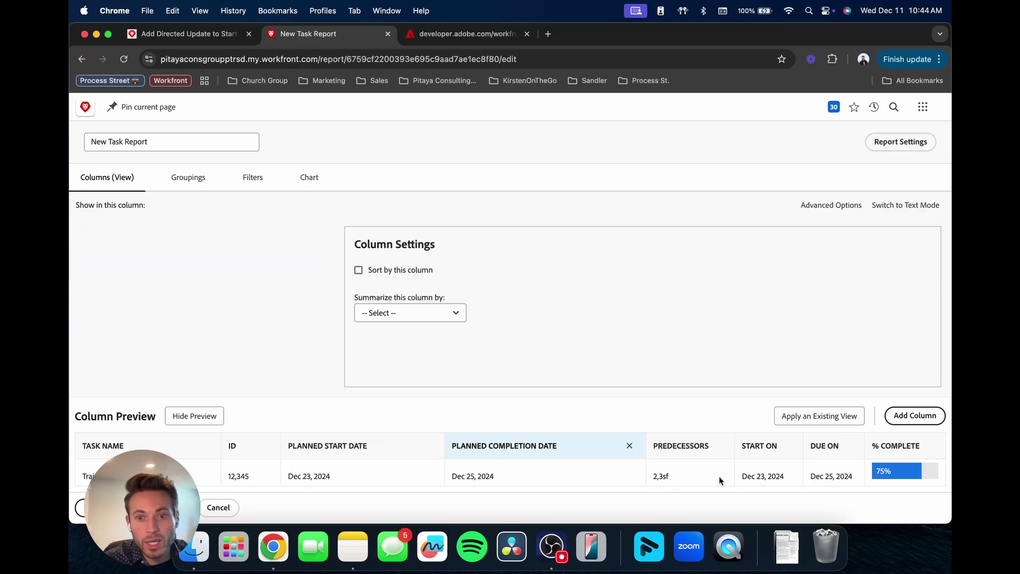
left_click(689, 449)
left_click(202, 34)
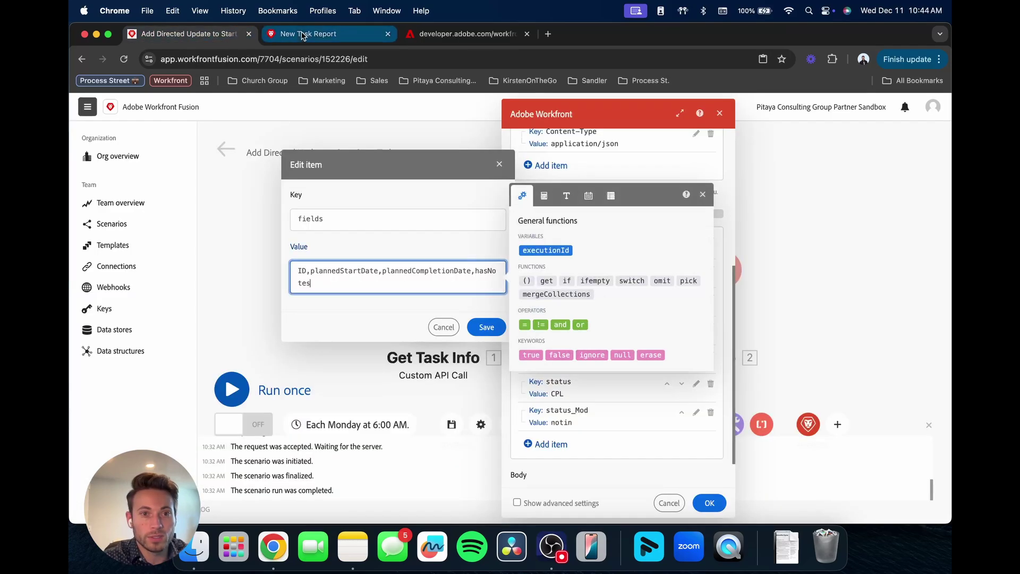
left_click(310, 35)
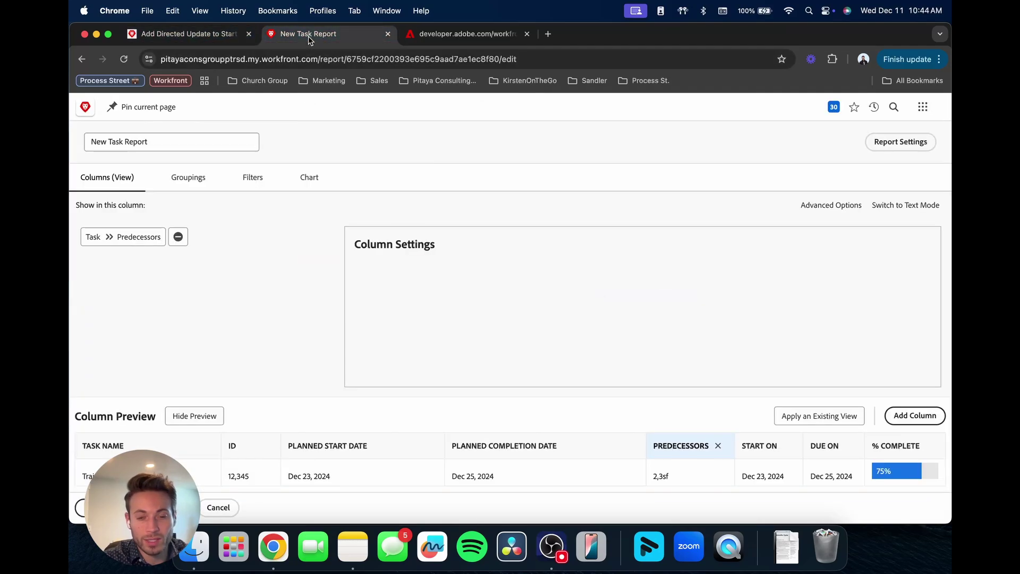
Step: Remove the Start On, Due On and % Complete columns from the report
left_click(777, 454)
left_click(786, 446)
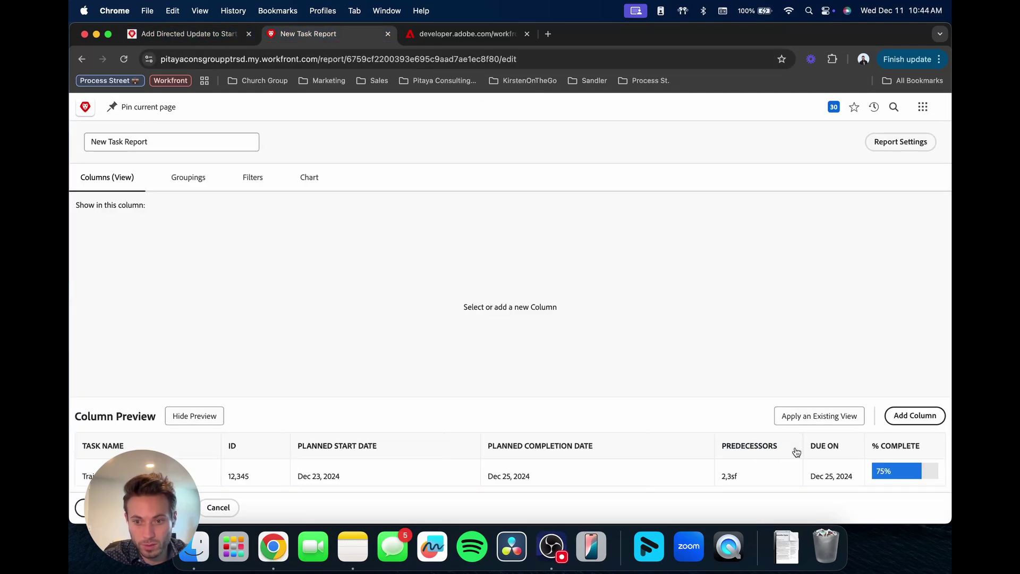
left_click(825, 451)
left_click(848, 446)
left_click(895, 453)
left_click(930, 446)
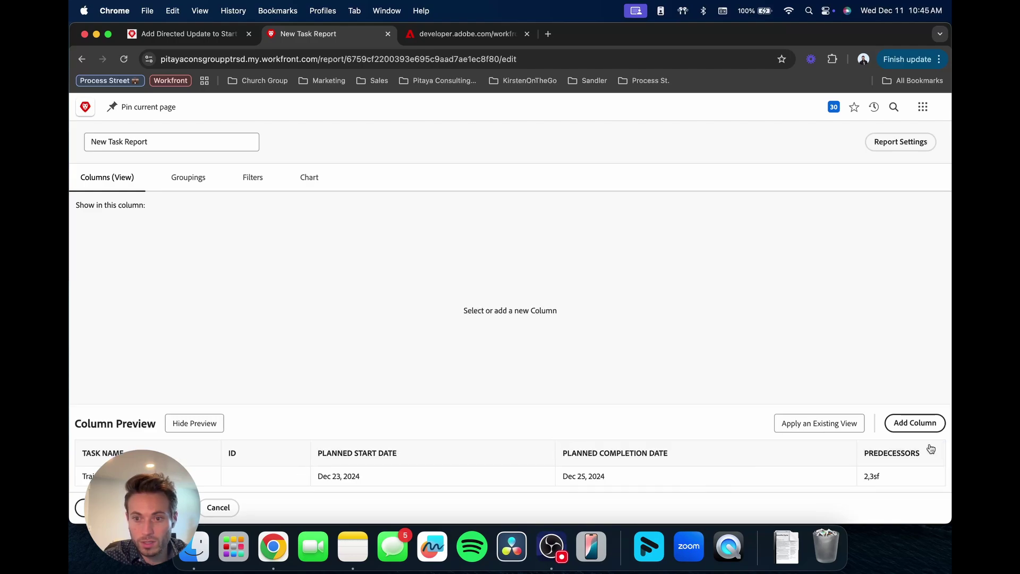
Step: Change the Predecessors column to Has Notes and save the report
left_click(902, 453)
left_click(150, 237)
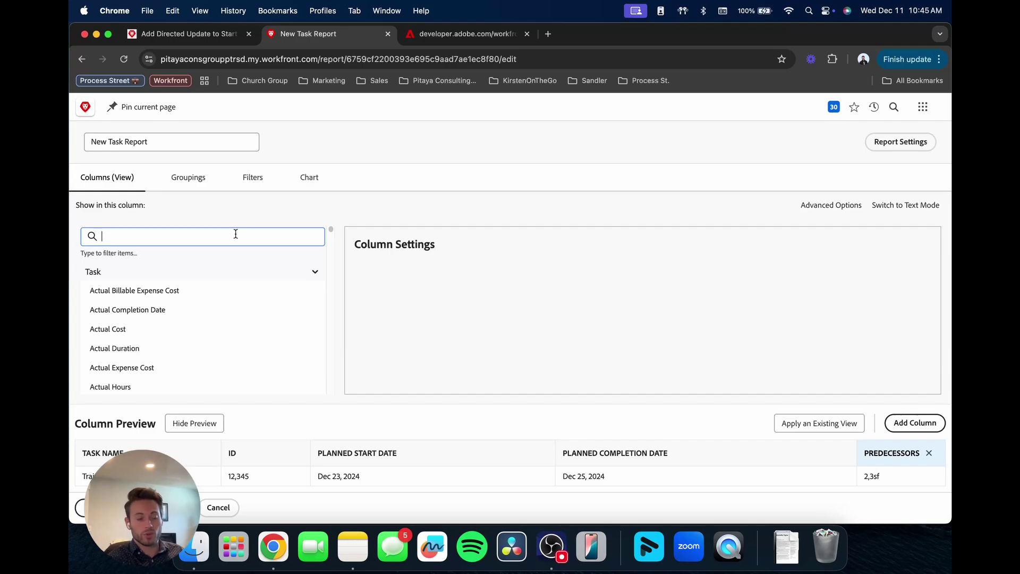
type("not")
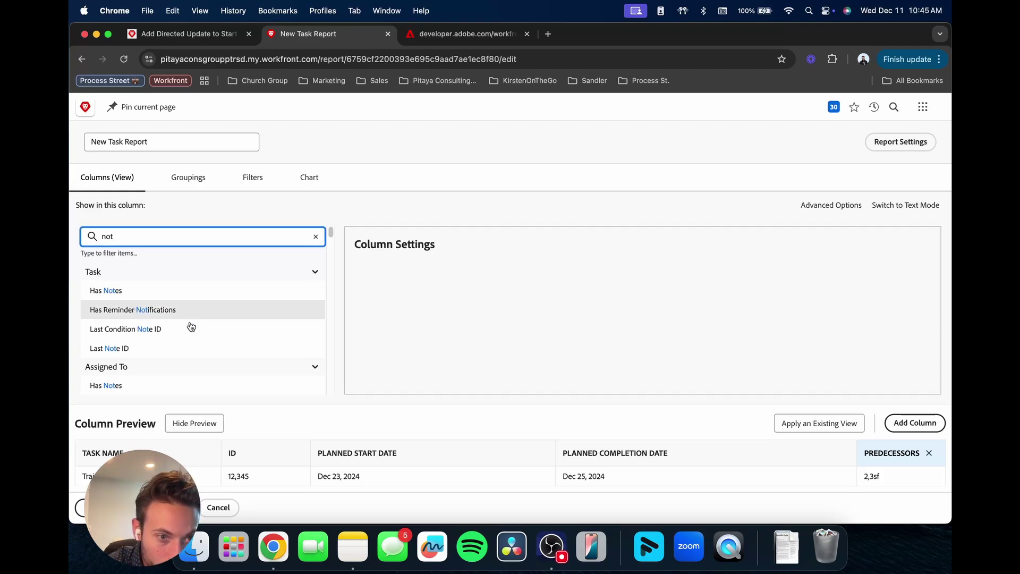
left_click(113, 291)
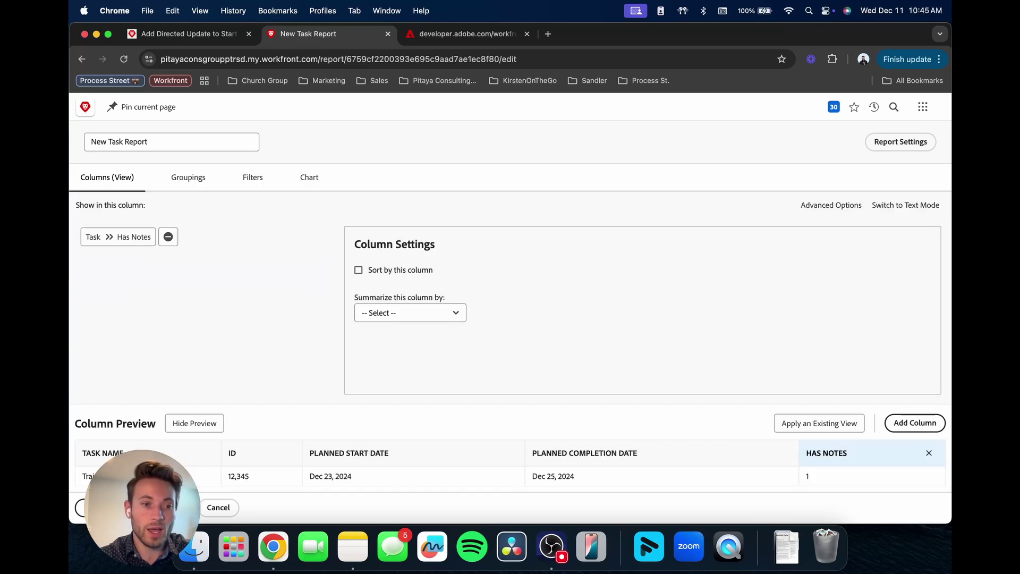
left_click(85, 507)
Step: Confirm the report save, narrow the Task Name column, and cancel Fusion's fields editor
left_click(531, 346)
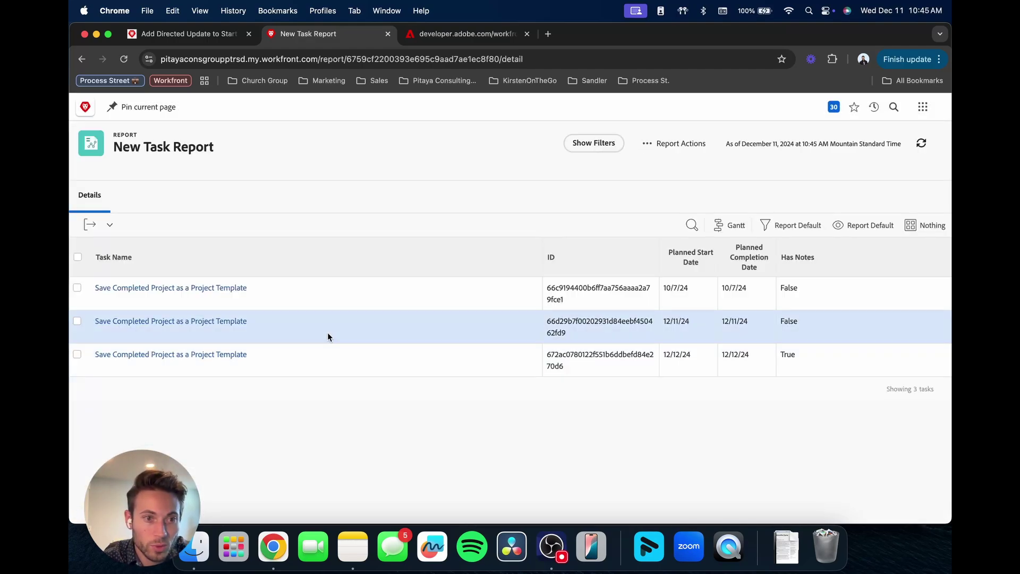
left_click_drag(540, 256, 454, 257)
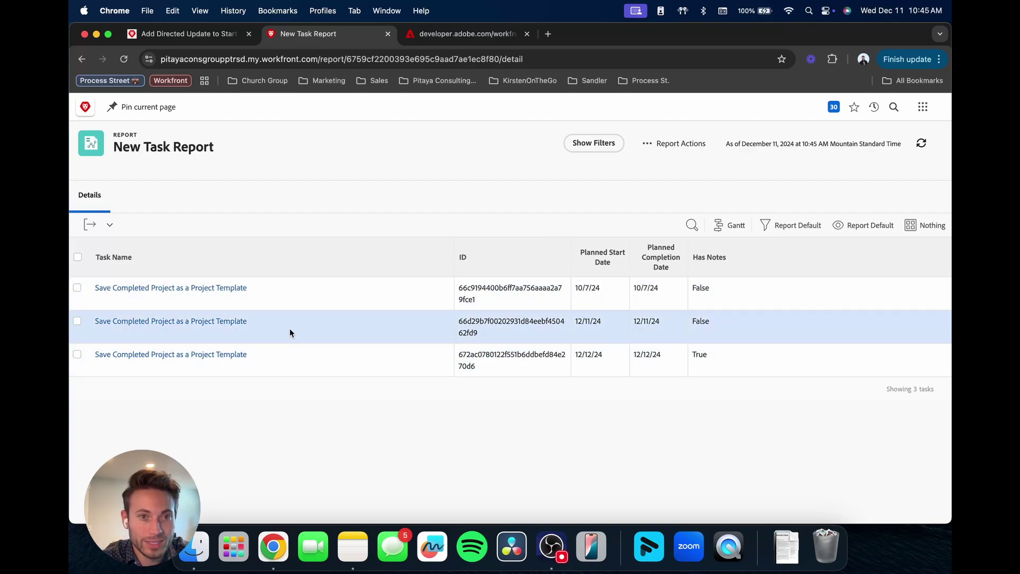
left_click(238, 32)
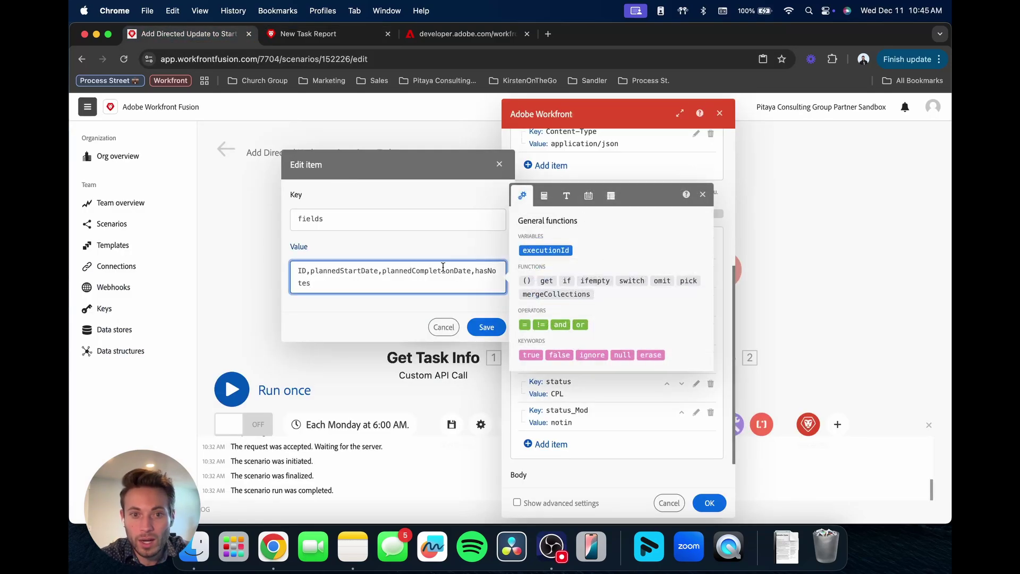
left_click(443, 327)
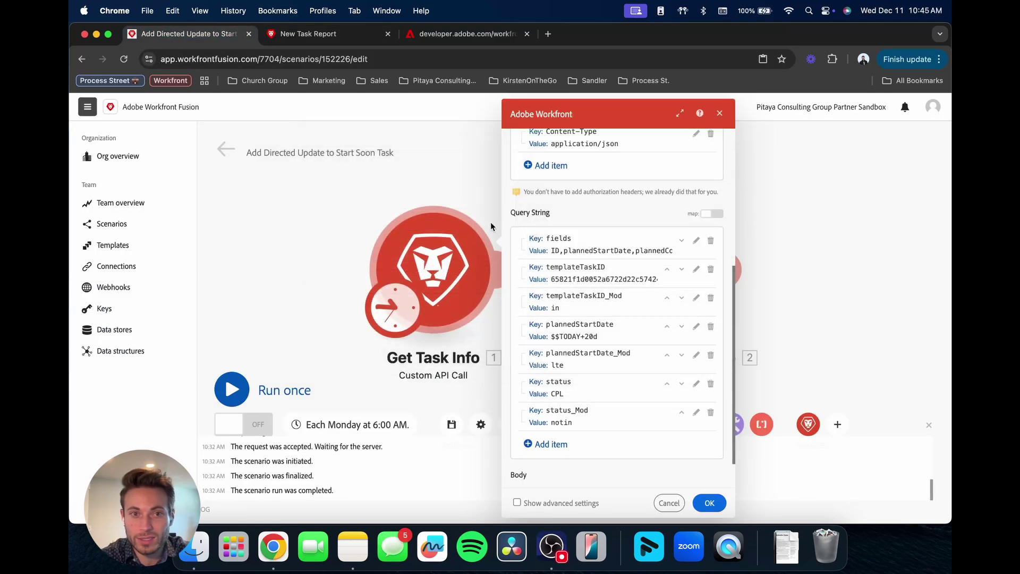
left_click(286, 39)
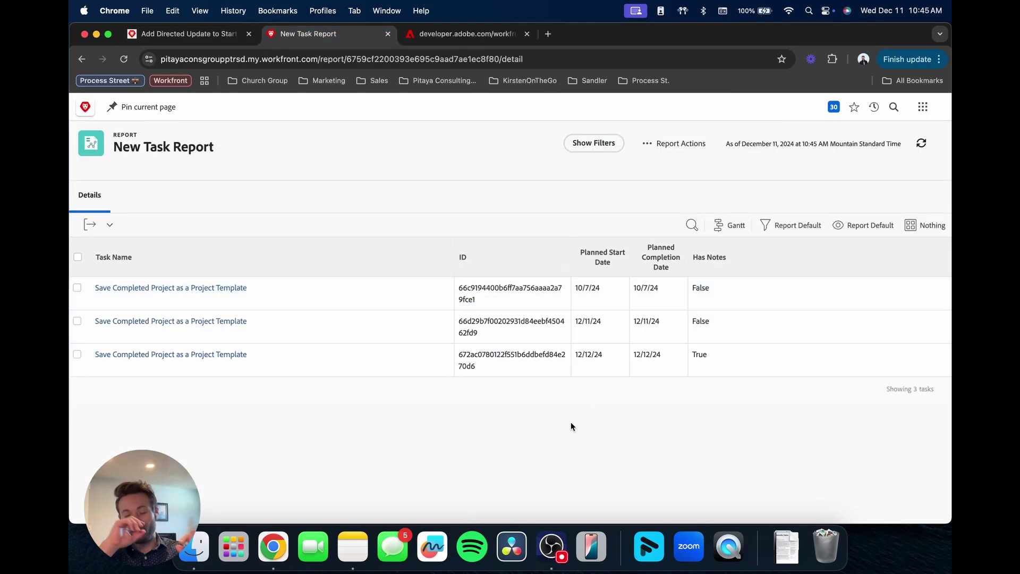
Step: Cancel the Workfront module settings in Fusion and open the New Task Report's Report Actions
left_click(204, 33)
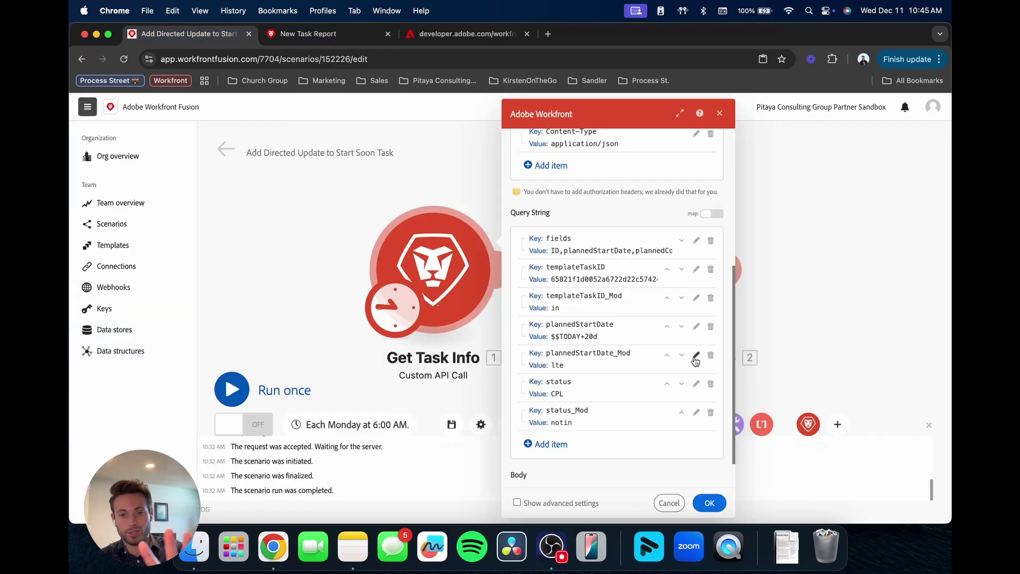
left_click(670, 504)
left_click(308, 34)
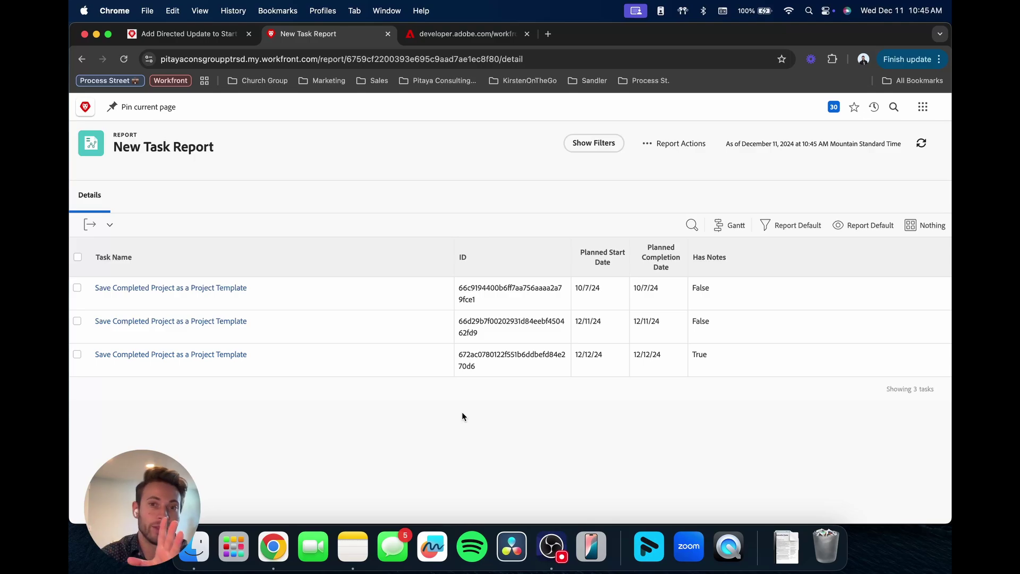
left_click(673, 143)
left_click(667, 189)
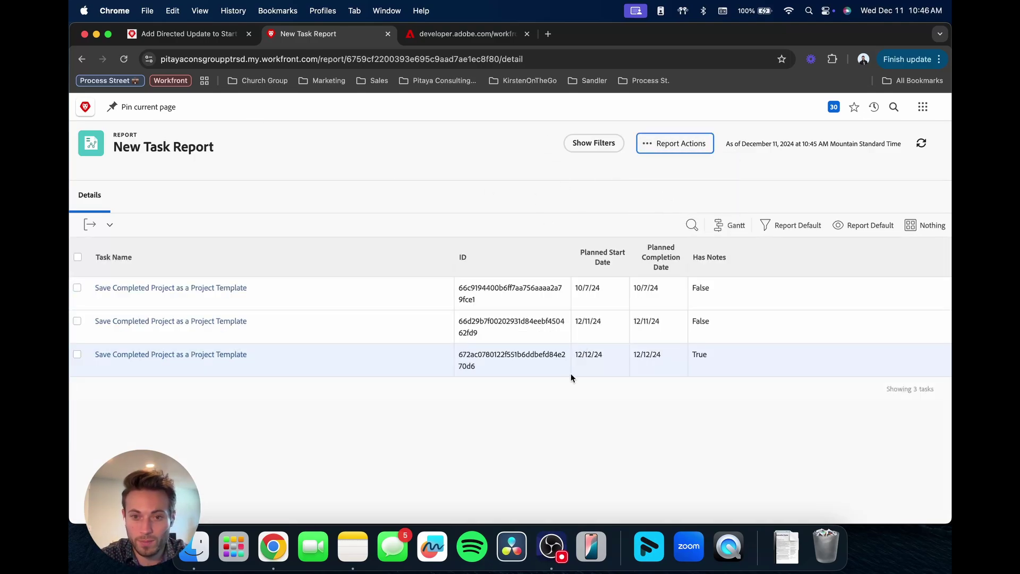
Step: Inspect the Has Notes column definition as text and highlight its hasNotes field key
left_click(820, 452)
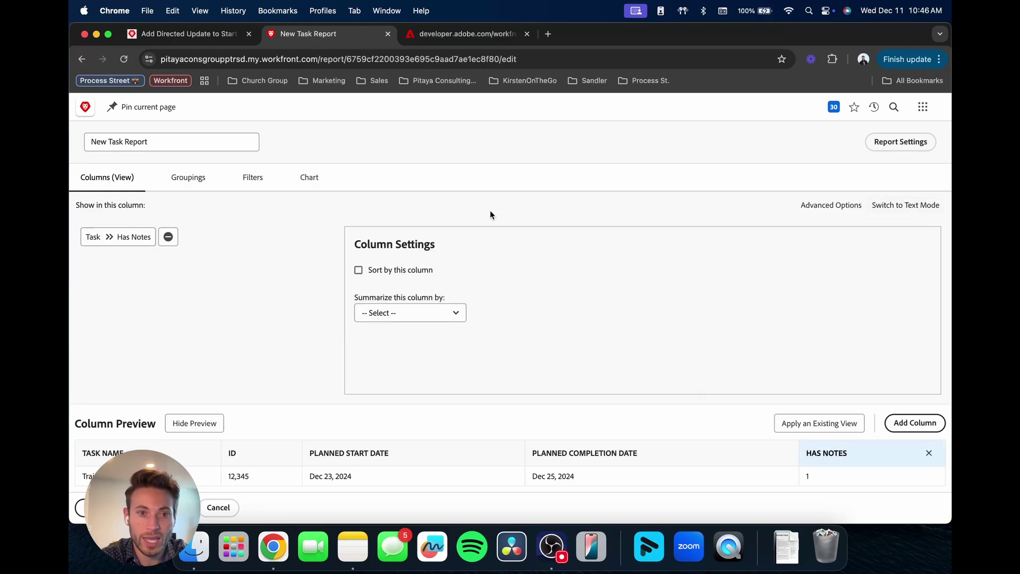
left_click(246, 179)
left_click(124, 181)
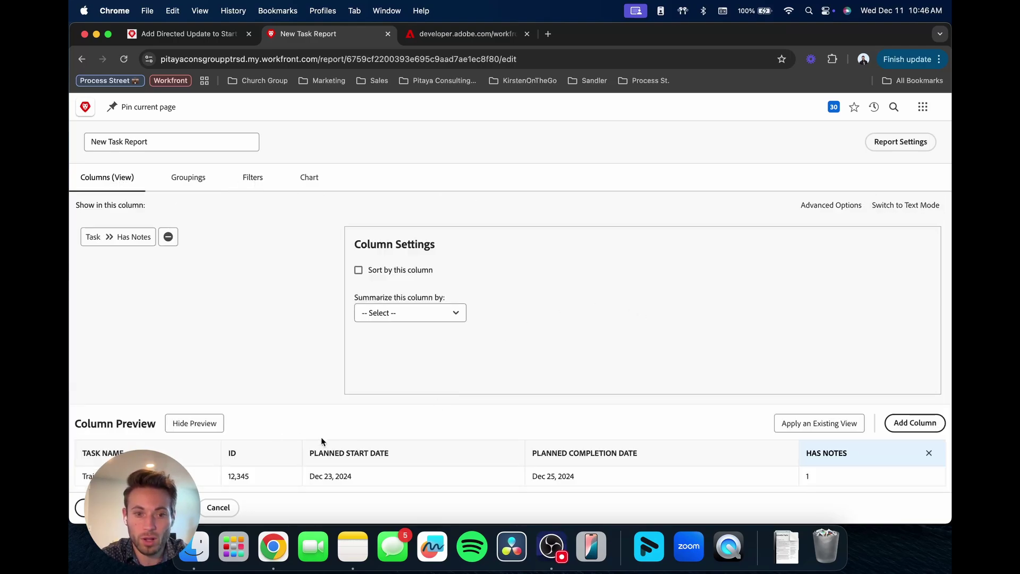
left_click(896, 210)
left_click_drag(164, 245, 128, 251)
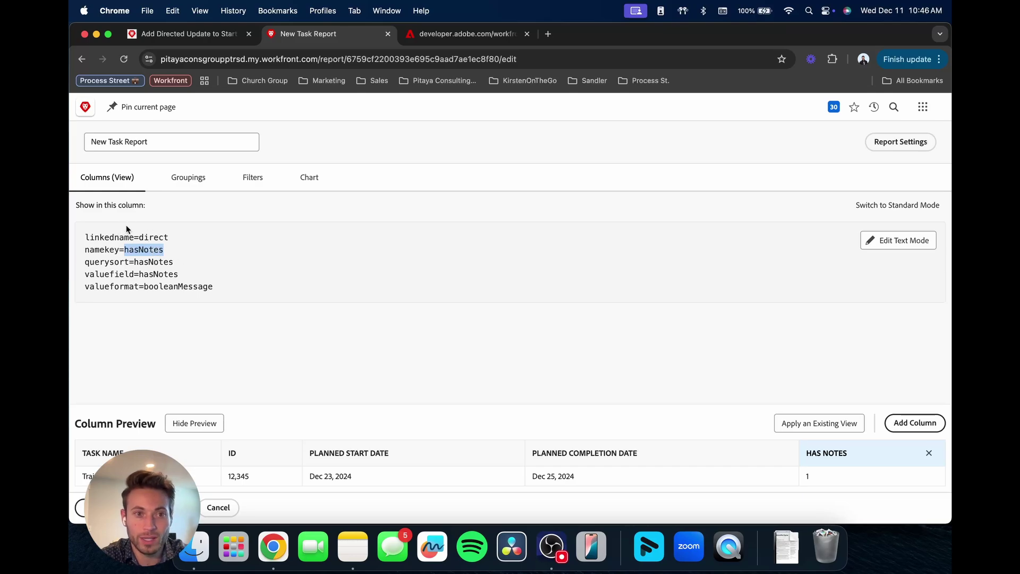
Step: In Fusion, review the Content-Type header and fields parameter, then close the Get Task Info settings
left_click(166, 35)
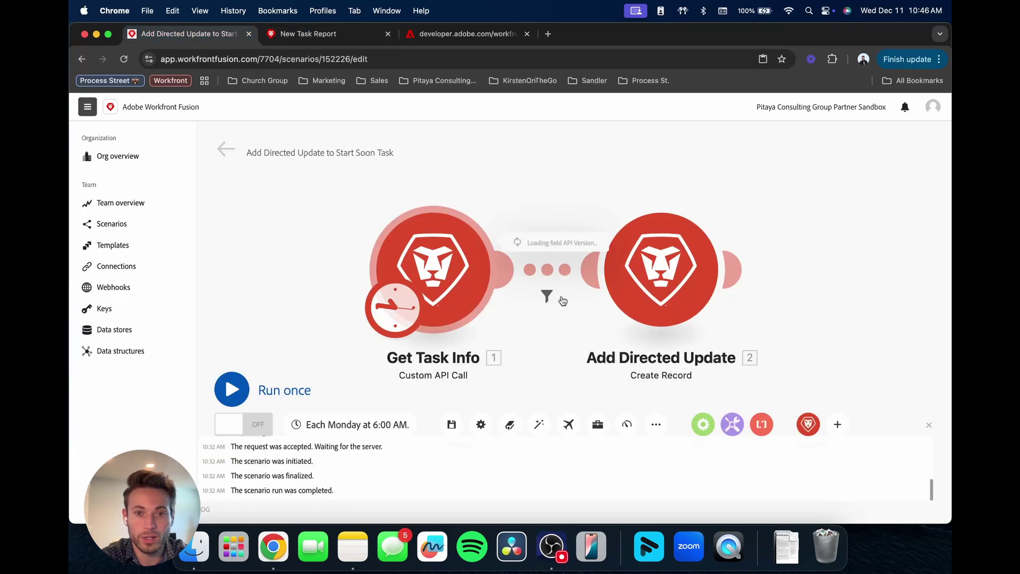
left_click(695, 382)
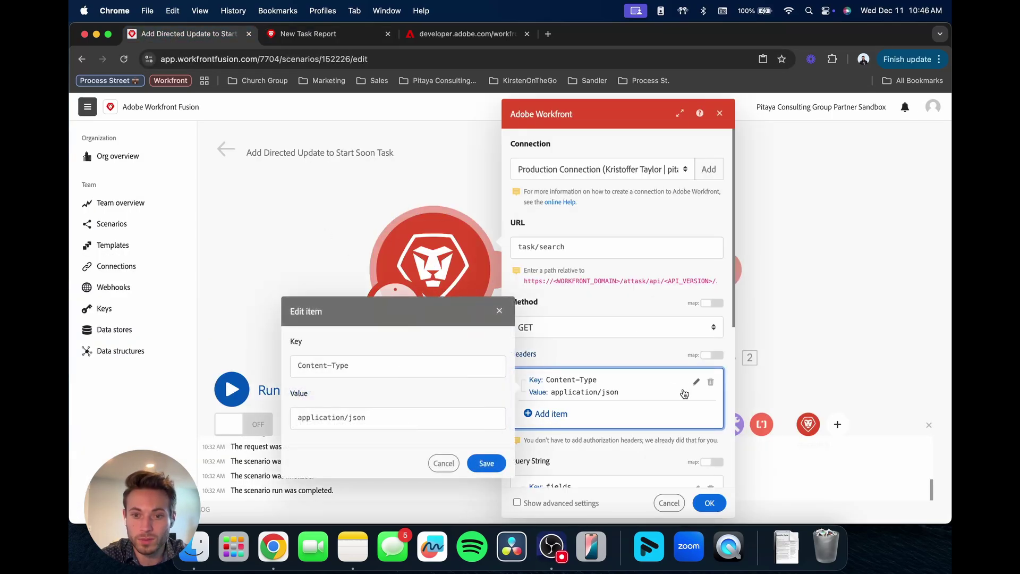
scroll(684, 393, "down", 3)
left_click(695, 402)
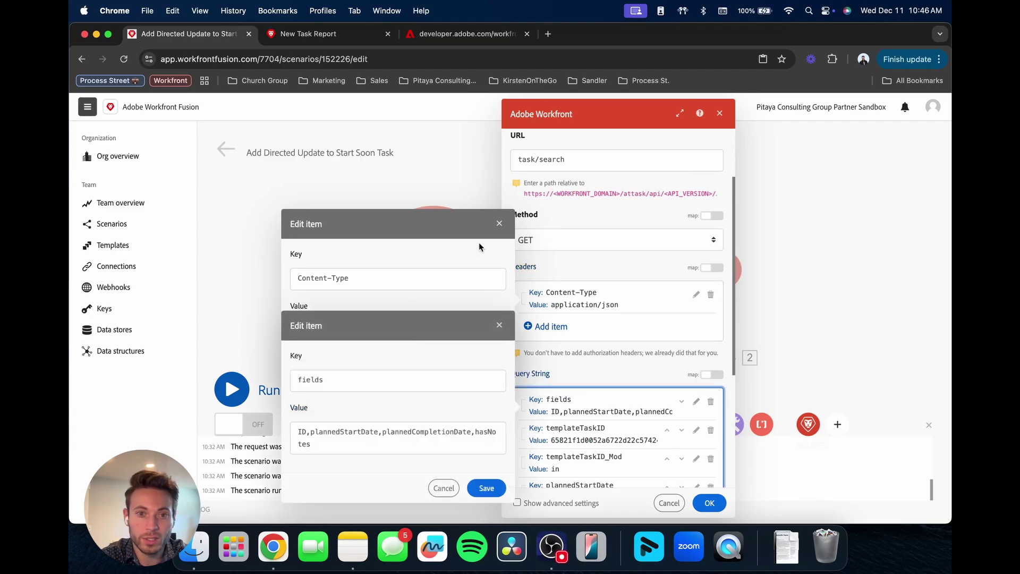
left_click(499, 325)
left_click(499, 224)
left_click(494, 332)
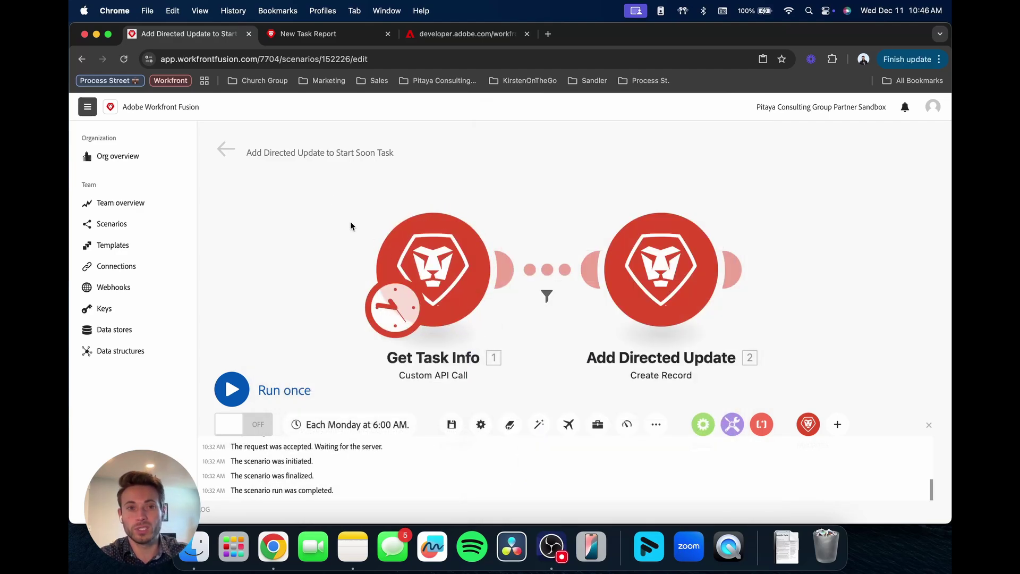
Step: Save the New Task Report under its name and return to the Fusion scenario
key("ctrl+Tab")
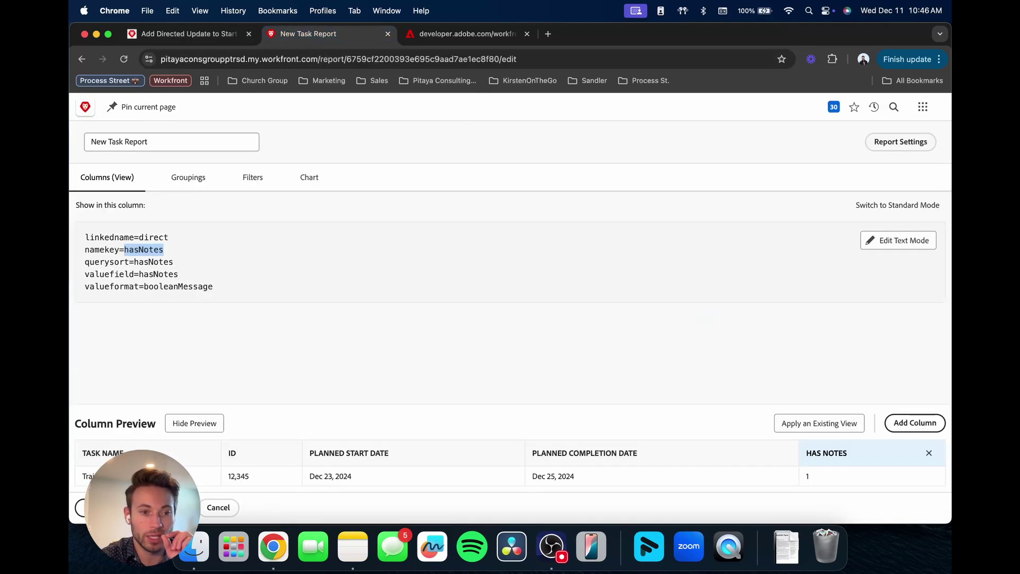
left_click(85, 507)
left_click(529, 346)
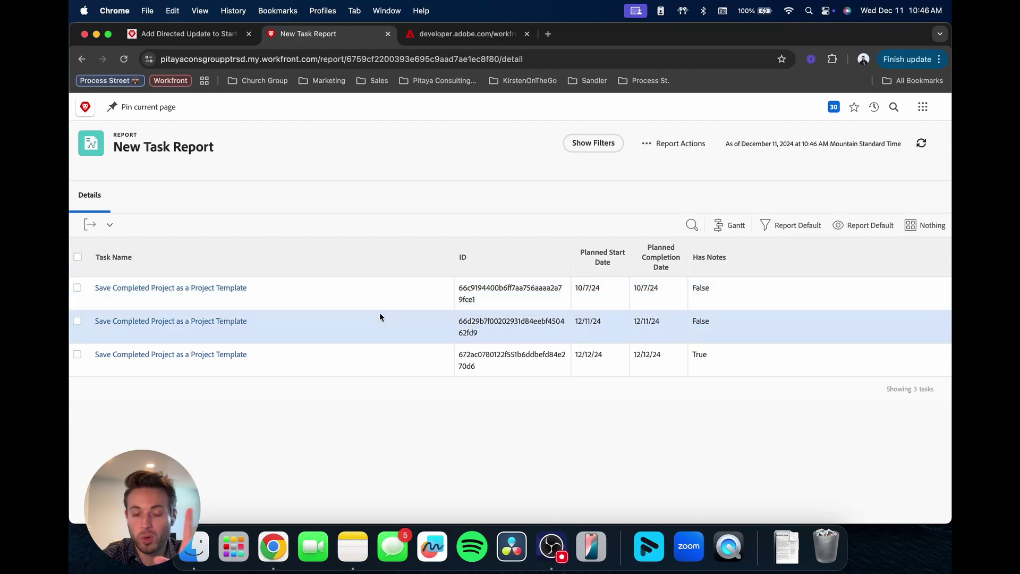
key("ctrl+shift+Tab")
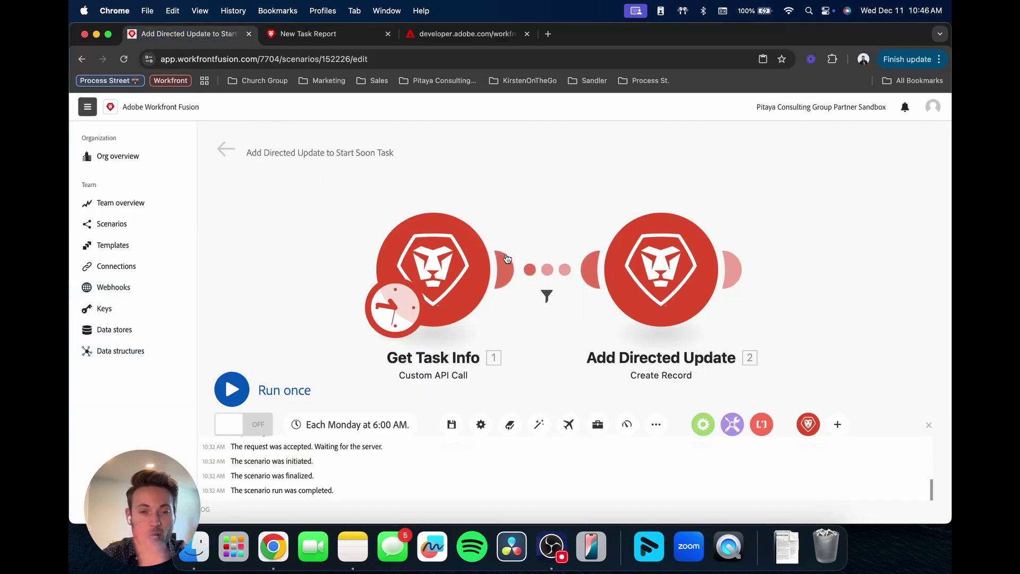
Step: Run only the Get Task Info module, glance at the report, and return to Fusion
right_click(449, 269)
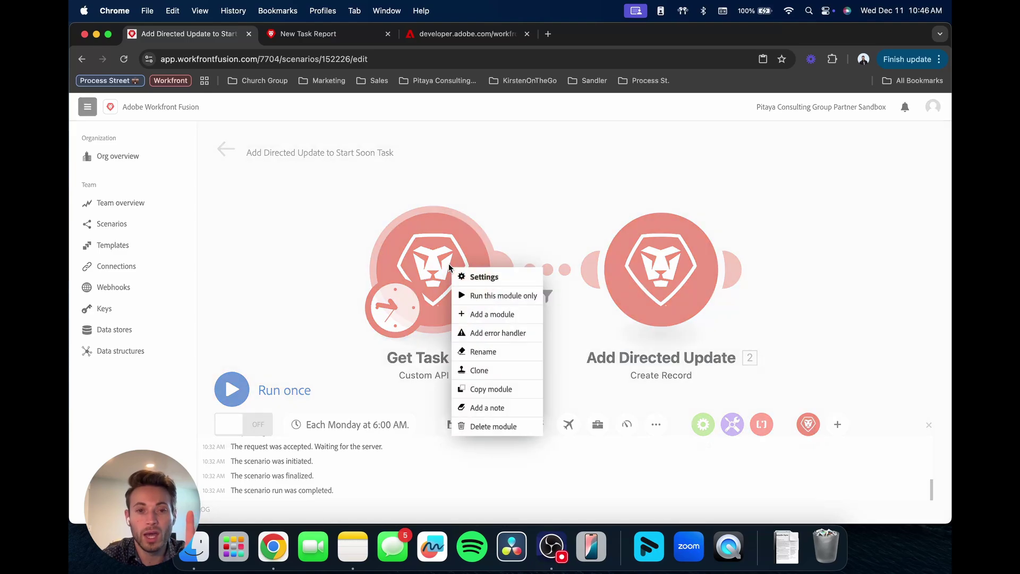
left_click(511, 295)
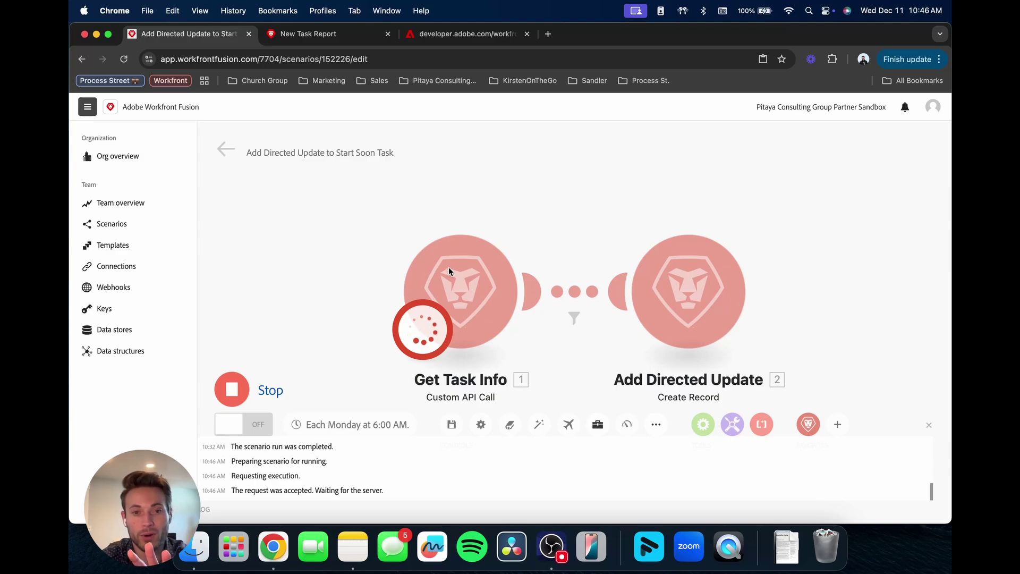
left_click(309, 34)
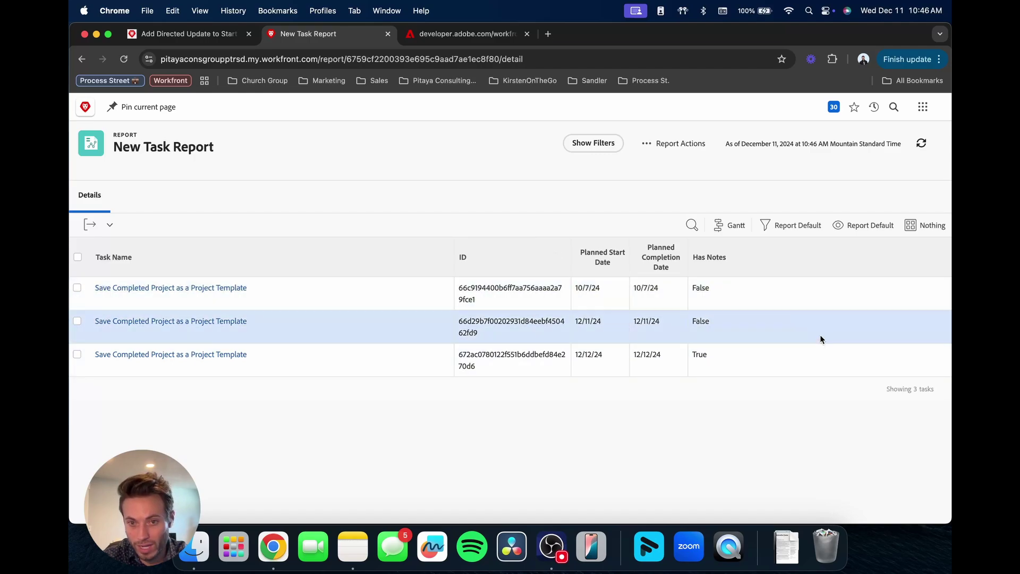
left_click(175, 34)
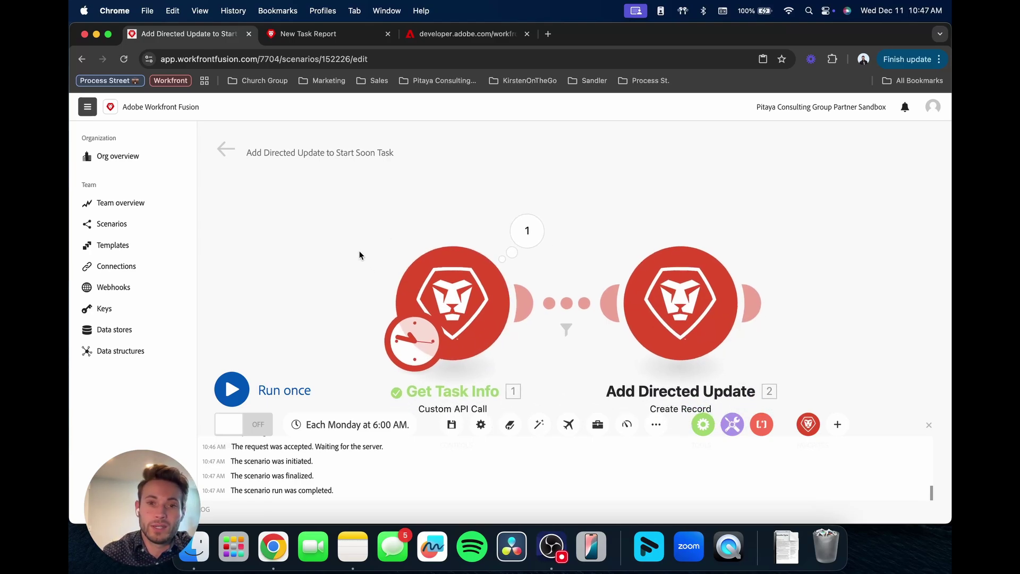
Step: Open Get Task Info's output and expand body, data, and the first and third returned tasks
left_click(534, 227)
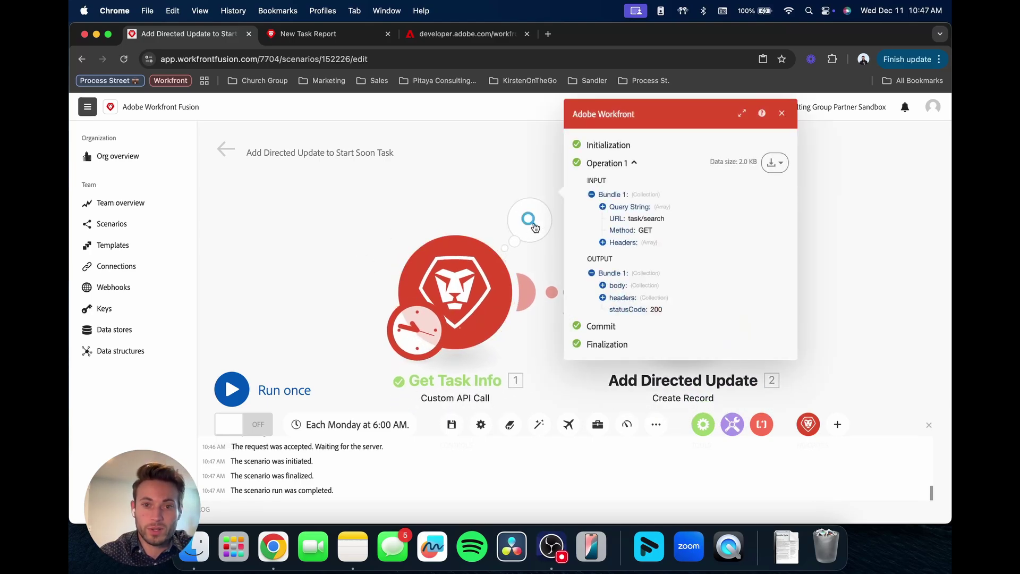
left_click(615, 286)
left_click(628, 301)
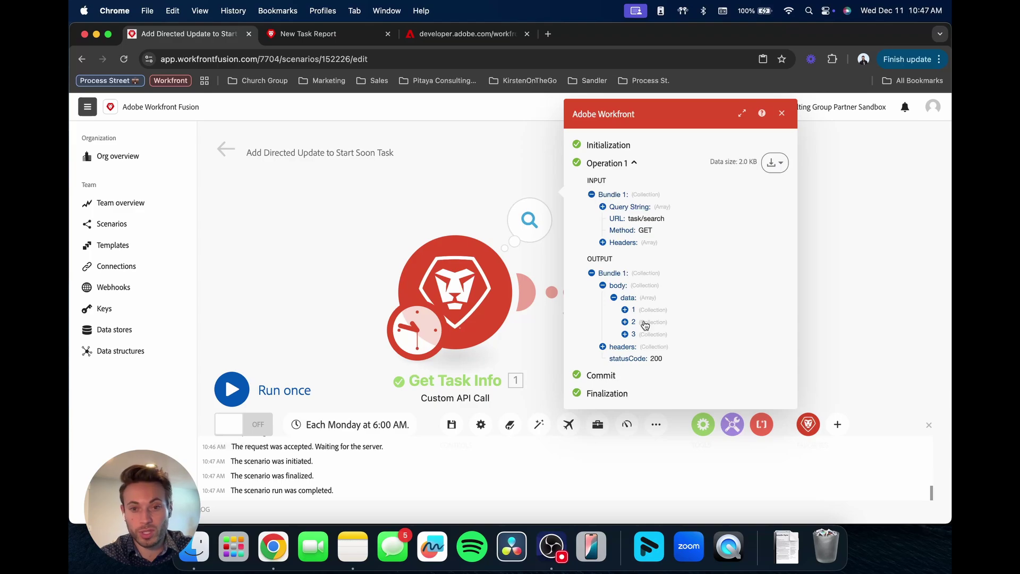
left_click(645, 312)
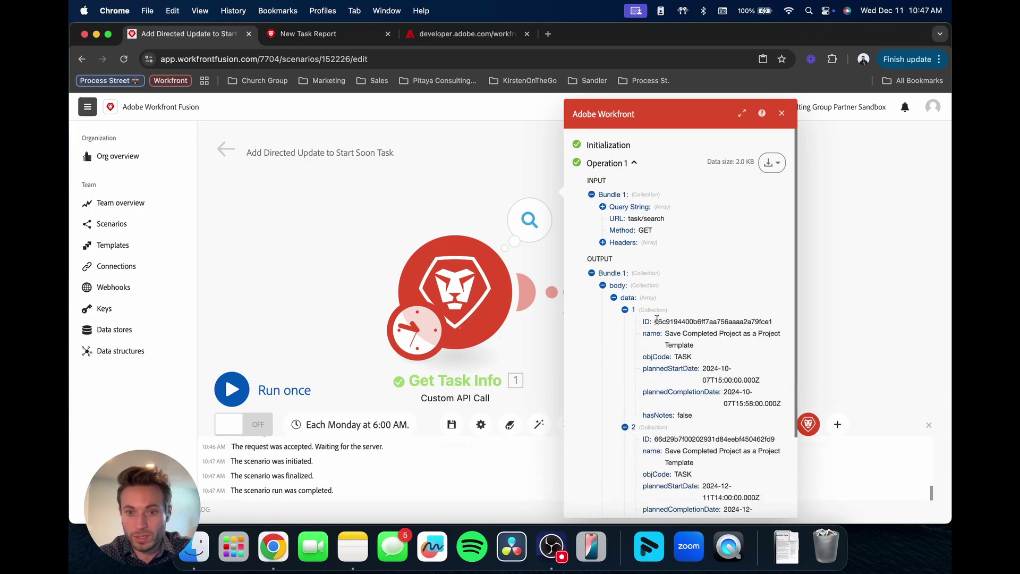
scroll(681, 330, "down", 1)
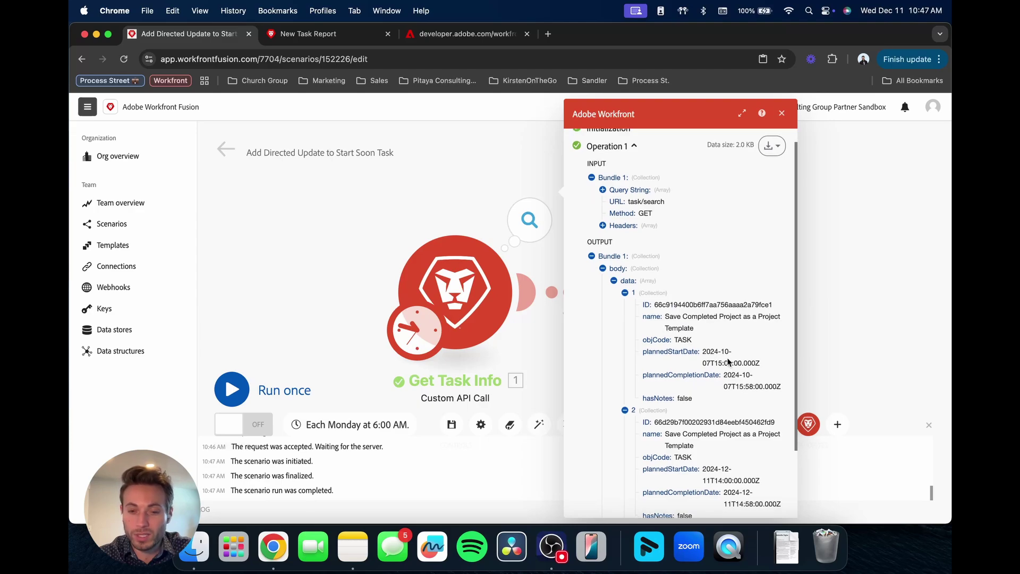
scroll(729, 362, "down", 1)
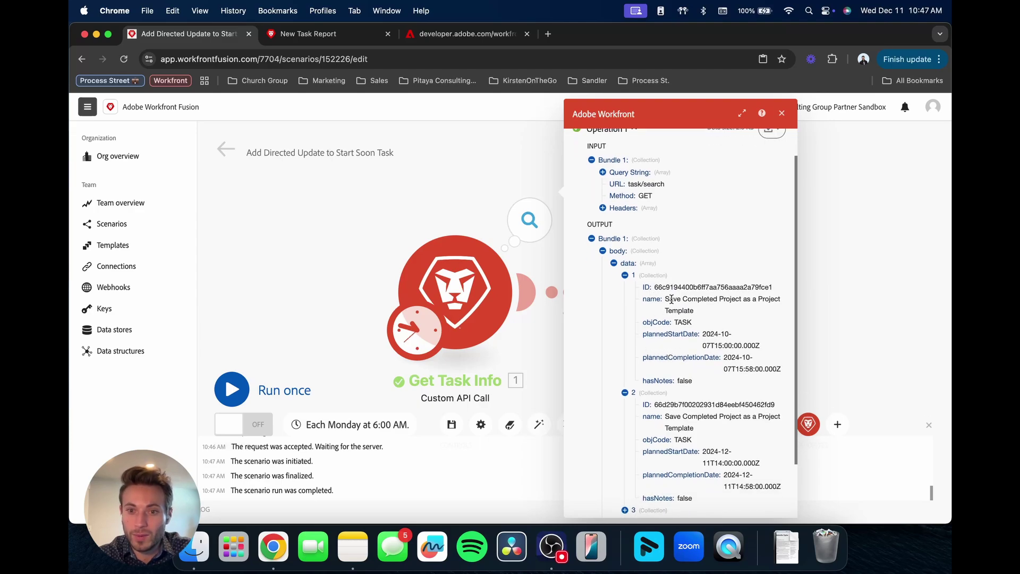
scroll(671, 299, "down", 1)
left_click_drag(665, 399, 688, 411)
scroll(667, 476, "down", 1)
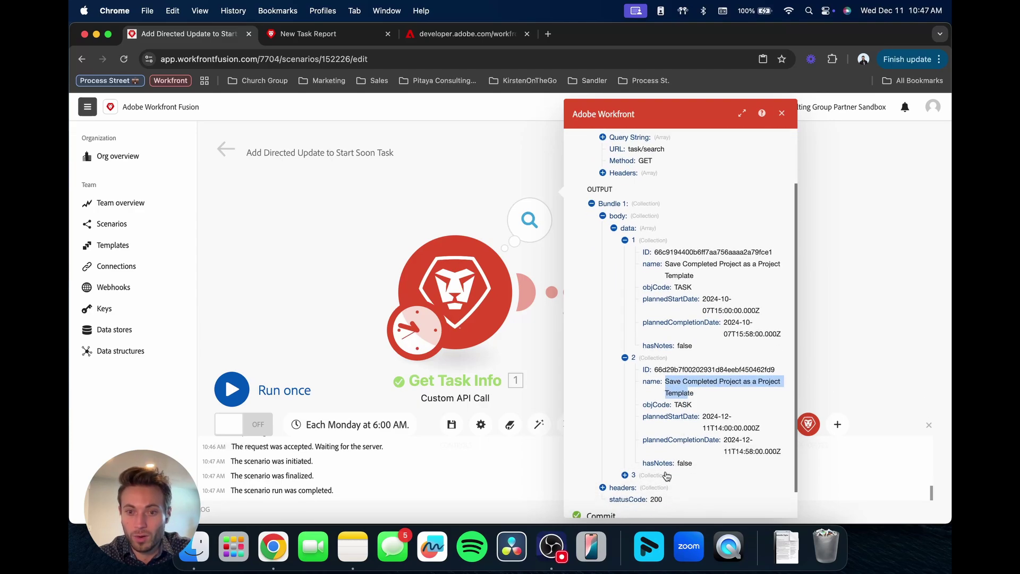
left_click(667, 475)
scroll(665, 449, "down", 6)
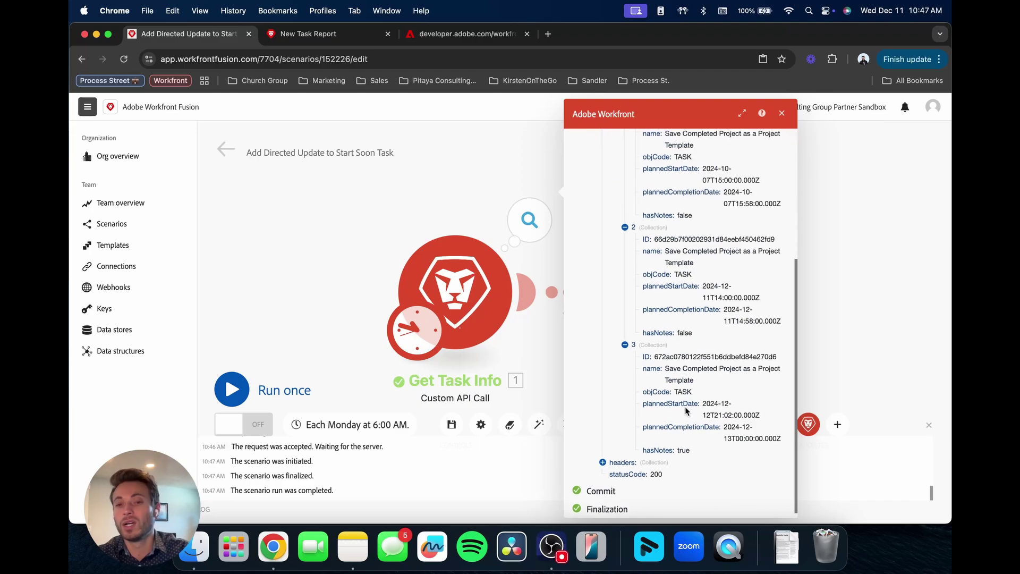
scroll(686, 407, "up", 2)
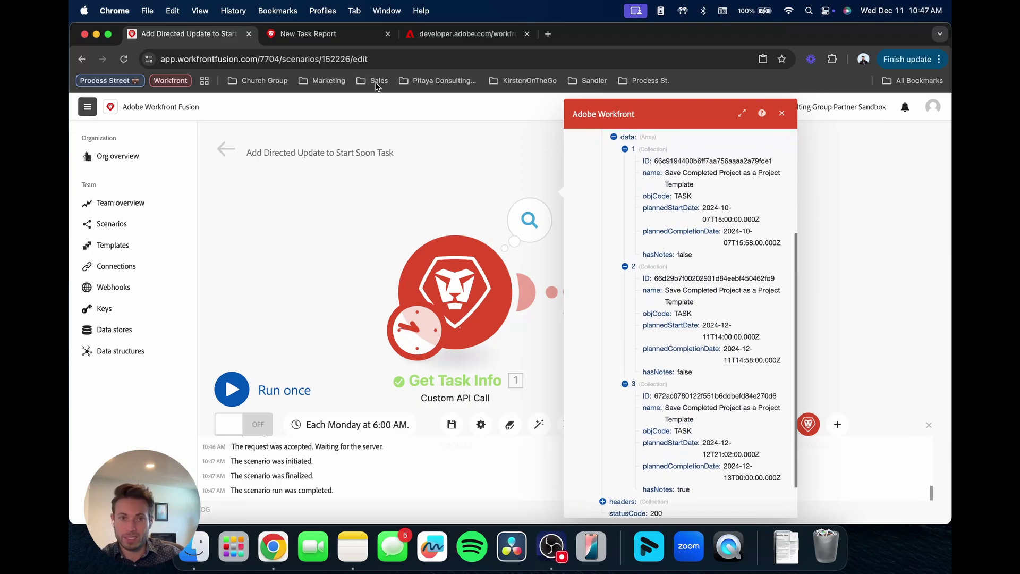
Step: Compare the returned tasks with the report's rows, then collapse the first two task items
left_click(313, 34)
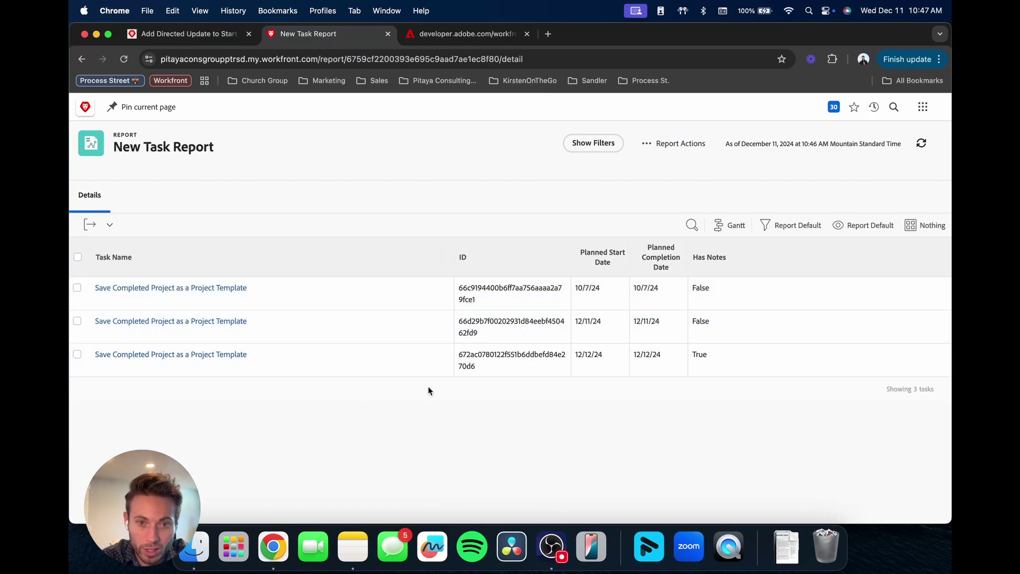
left_click(189, 34)
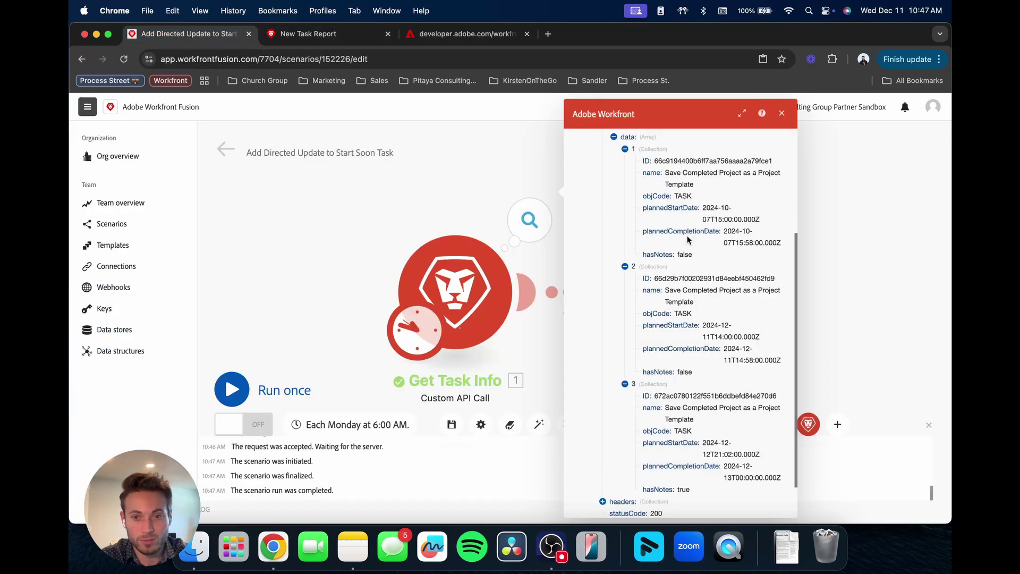
scroll(685, 367, "down", 1)
scroll(685, 368, "up", 5)
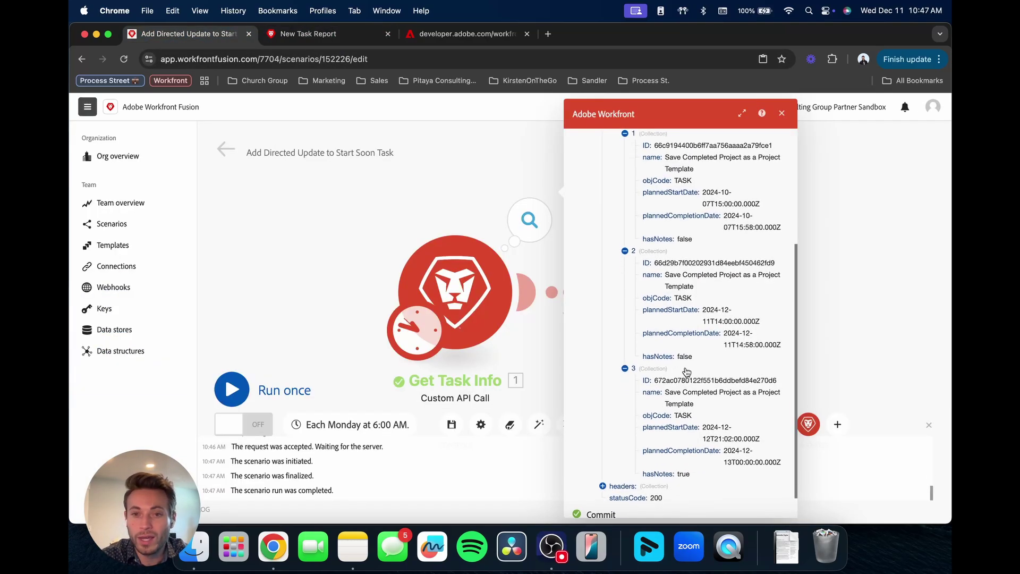
left_click(625, 310)
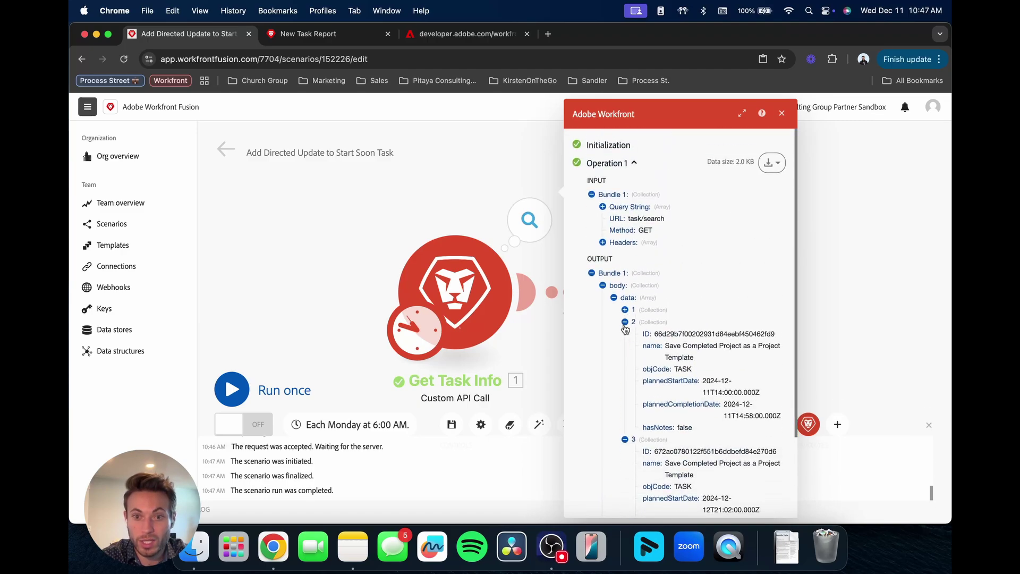
left_click(625, 322)
Step: Collapse the third returned task item in the Get Task Info run output
left_click(625, 334)
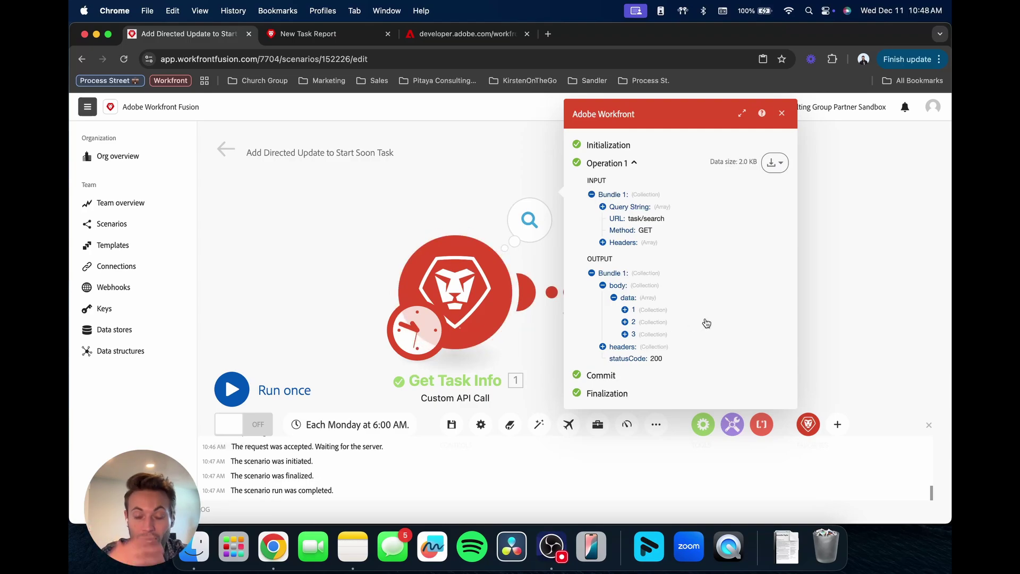
left_click(363, 234)
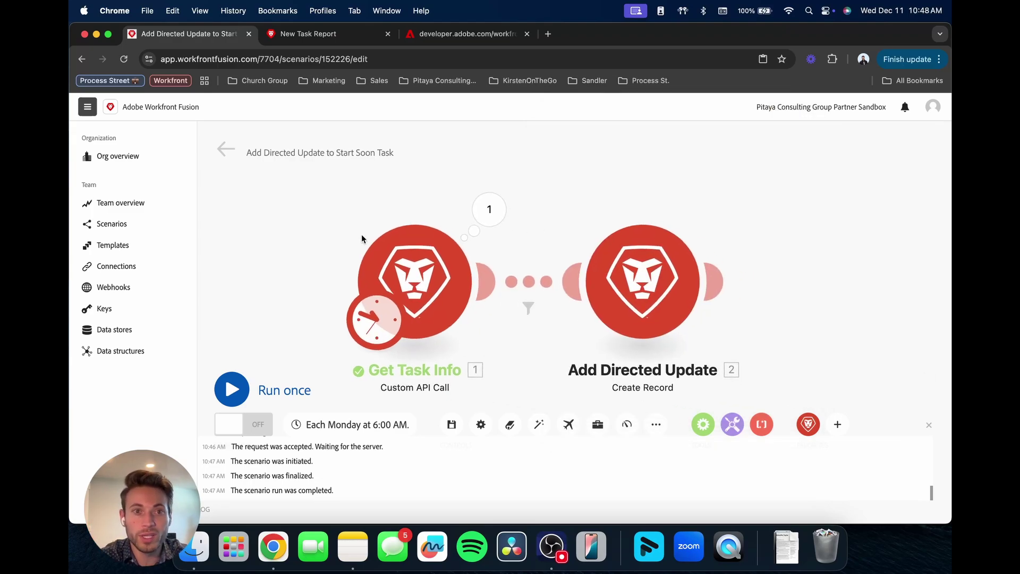
left_click(308, 34)
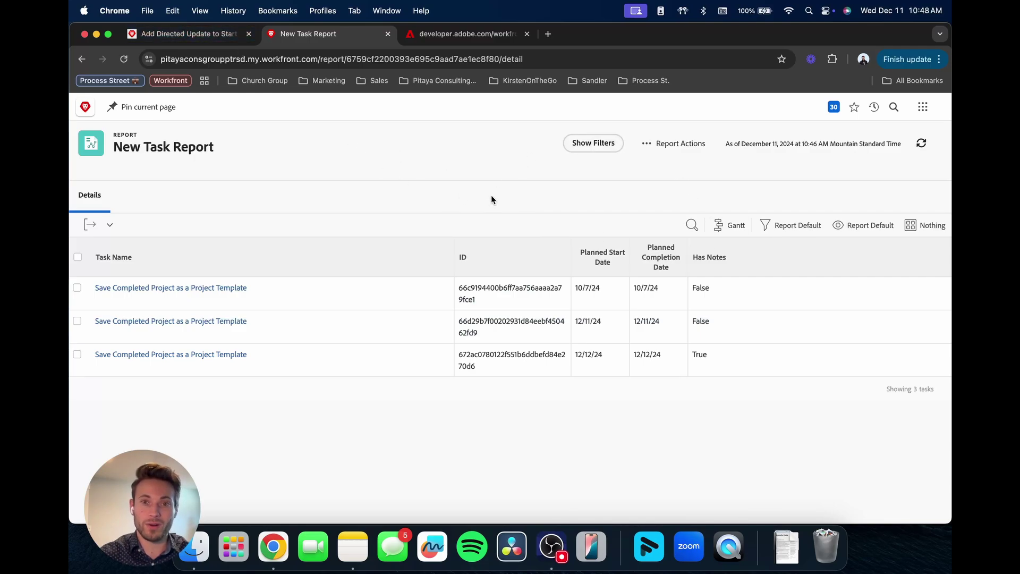
left_click(189, 33)
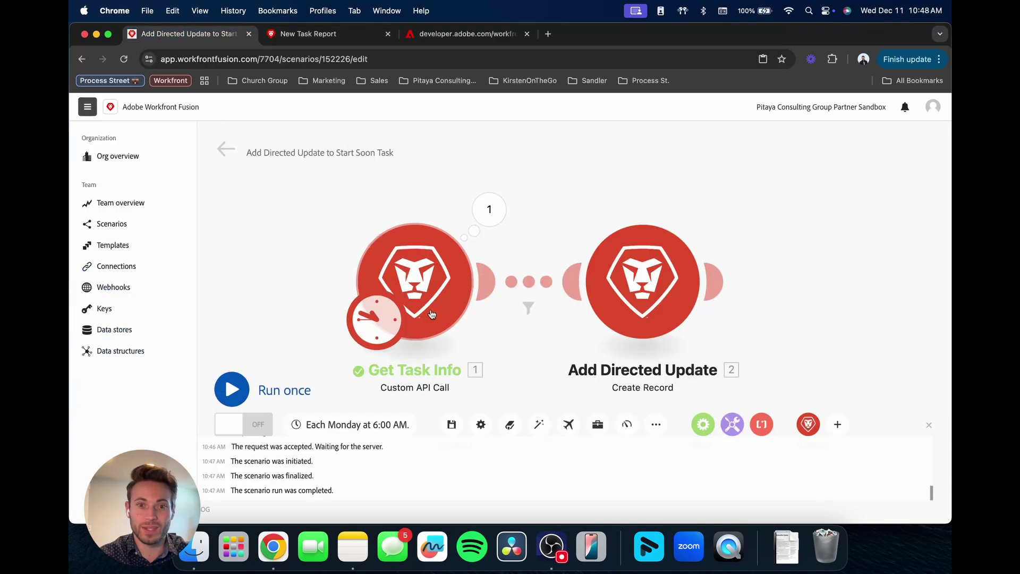
left_click(478, 271)
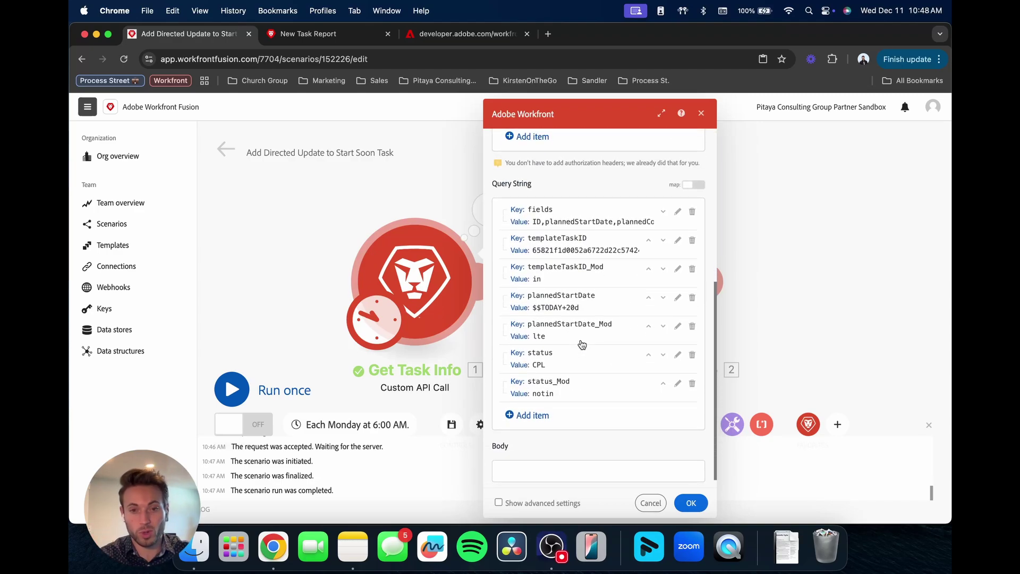
scroll(582, 344, "up", 1)
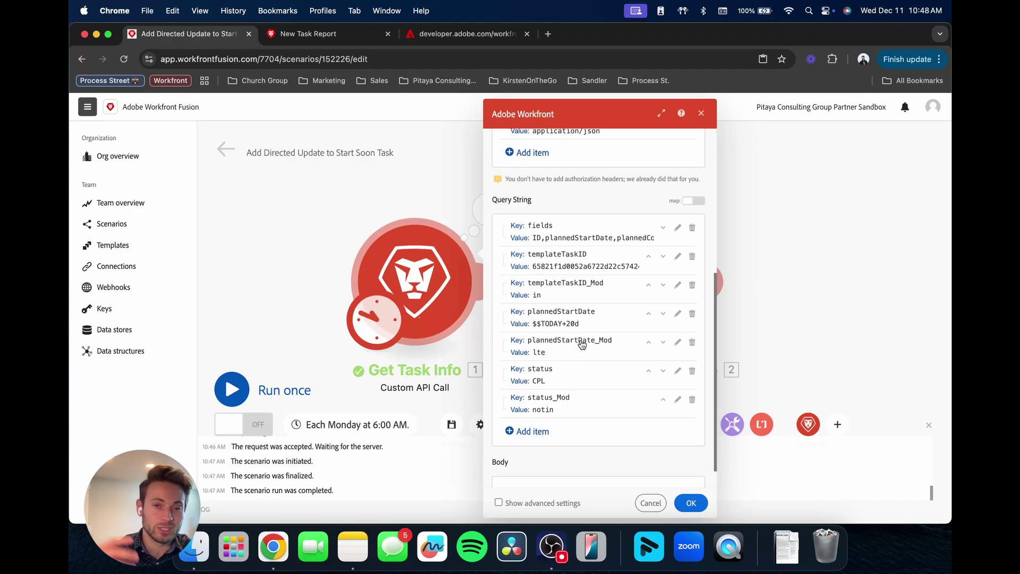
left_click(651, 503)
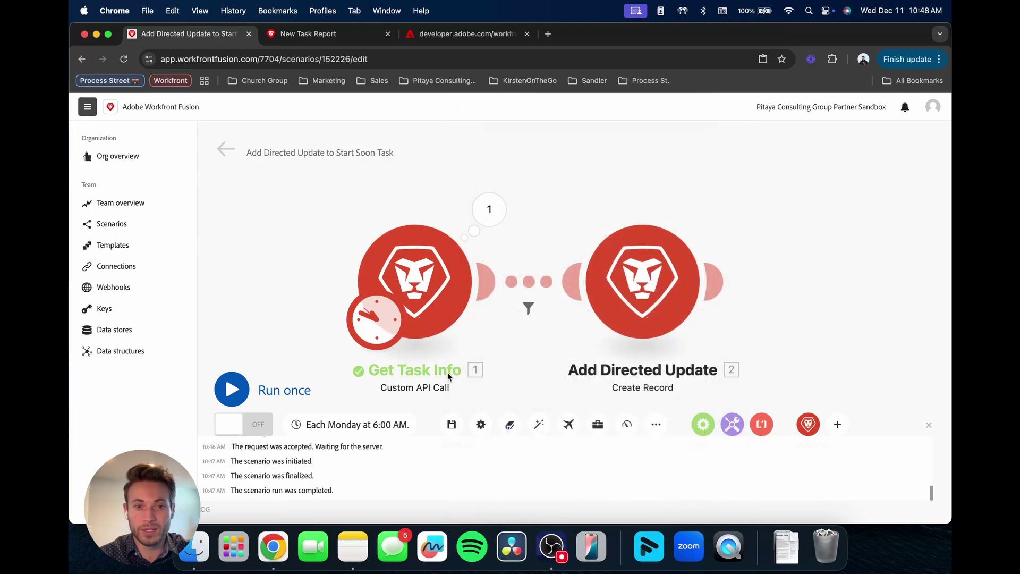